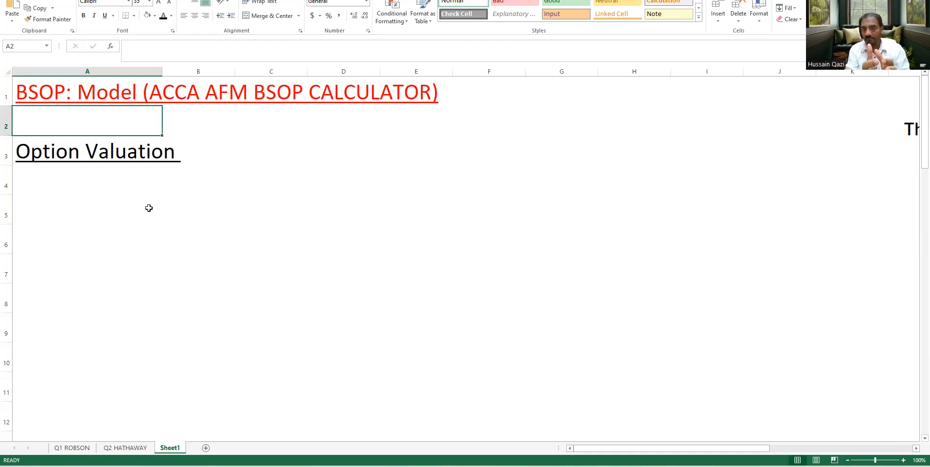
Make the text "(ACCA AFM BSOP CALCULATOR)" bold in the title in cell A1
key("Up")
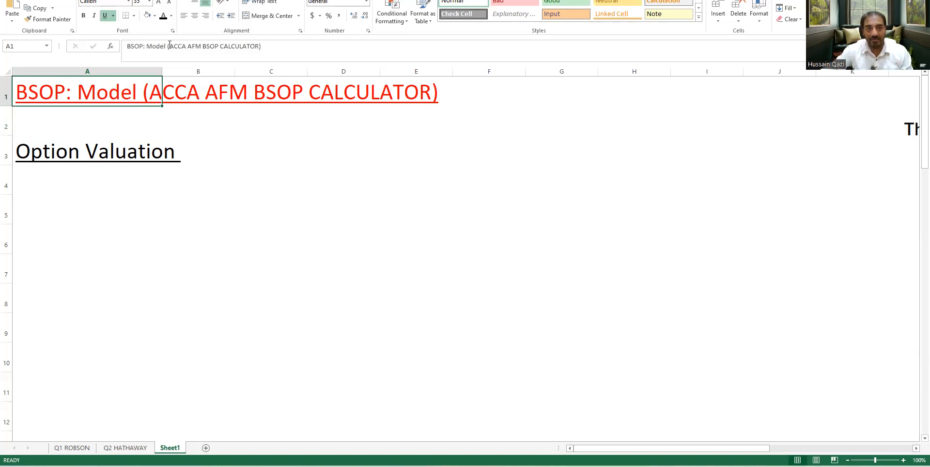
left_click_drag(168, 45, 265, 41)
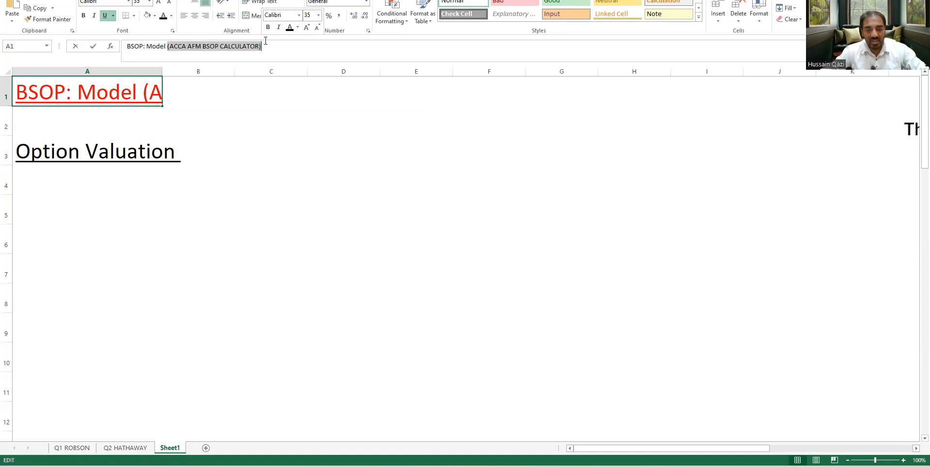
key("ctrl+b")
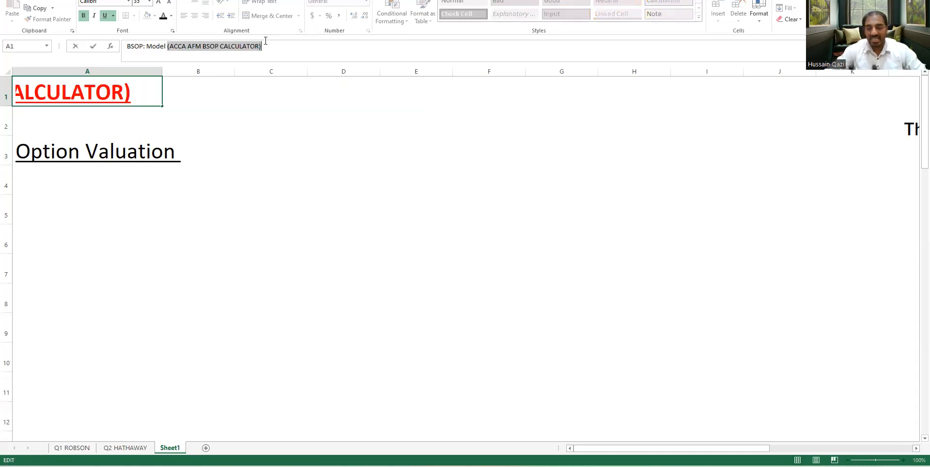
key("Return")
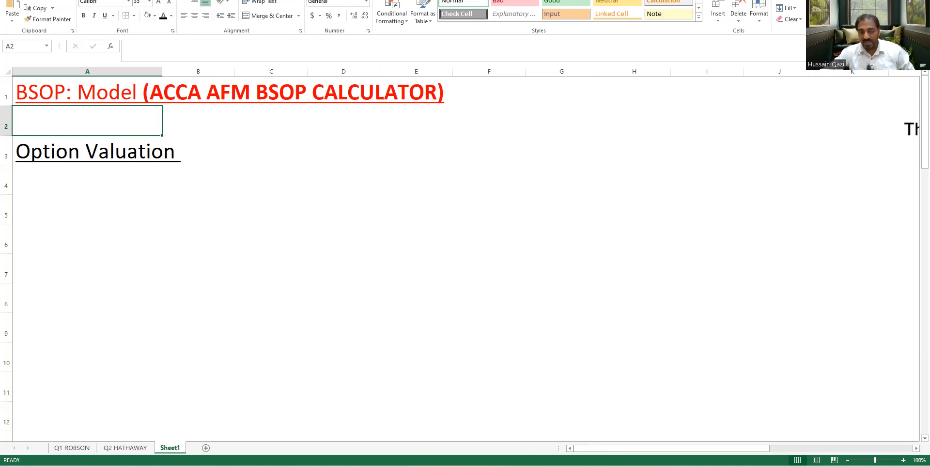
Switch to the AFM practice exam and close its open BSOP Calculator window
mouse_move(422, 466)
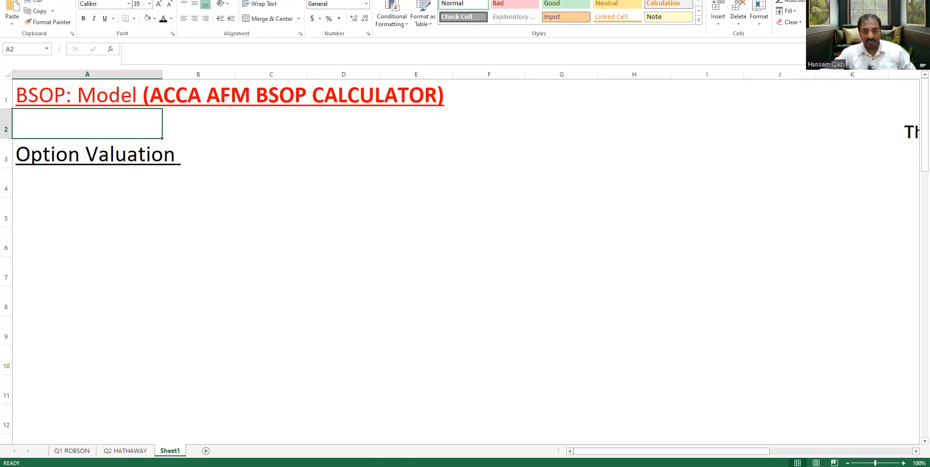
left_click(422, 466)
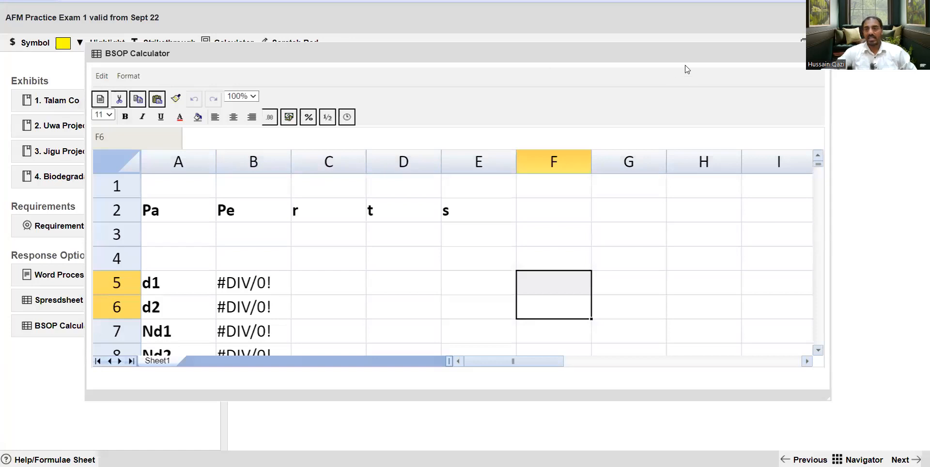
left_click_drag(674, 56, 591, 66)
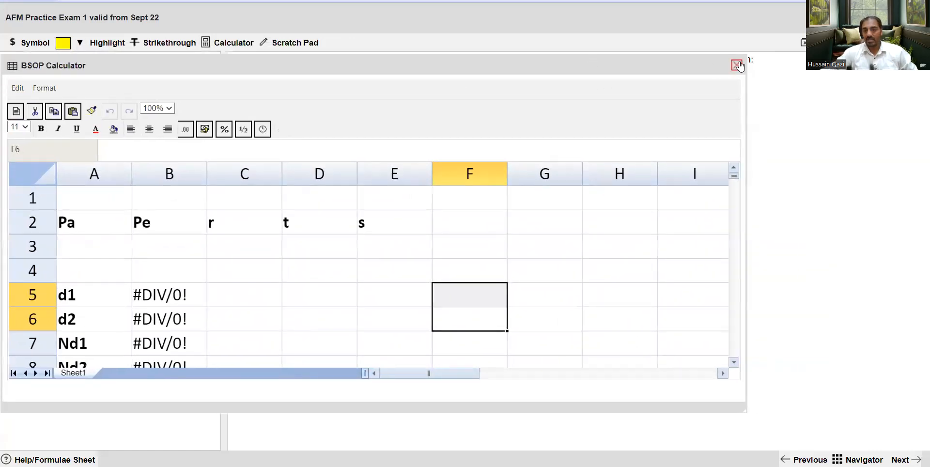
left_click(737, 67)
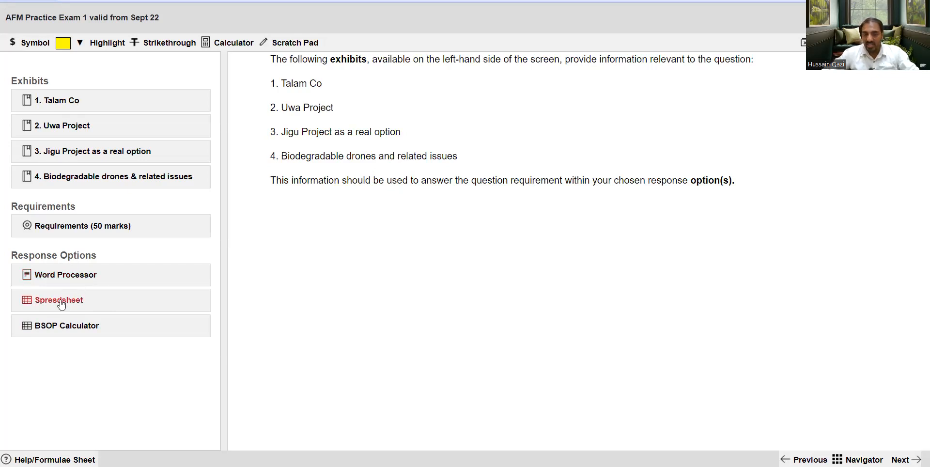
Open the BSOP Calculator from the exam's response options and enlarge its window until rows 1 to 10 are visible
left_click(59, 326)
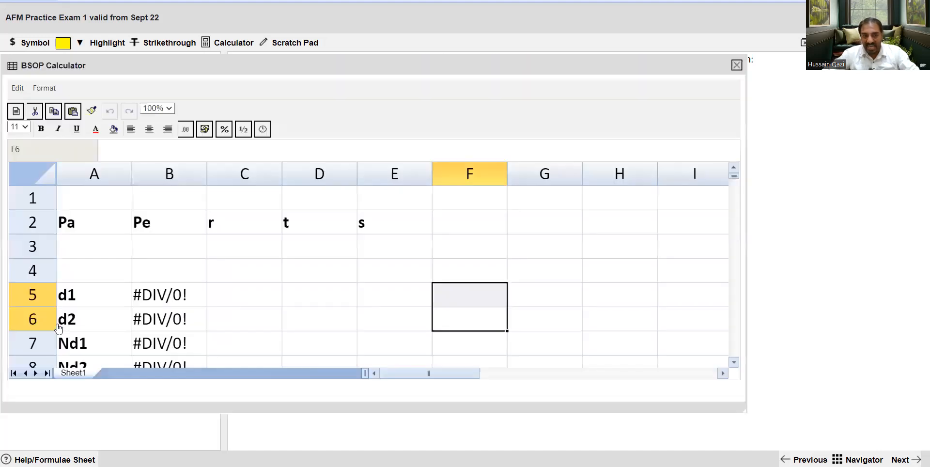
left_click_drag(357, 60, 444, 10)
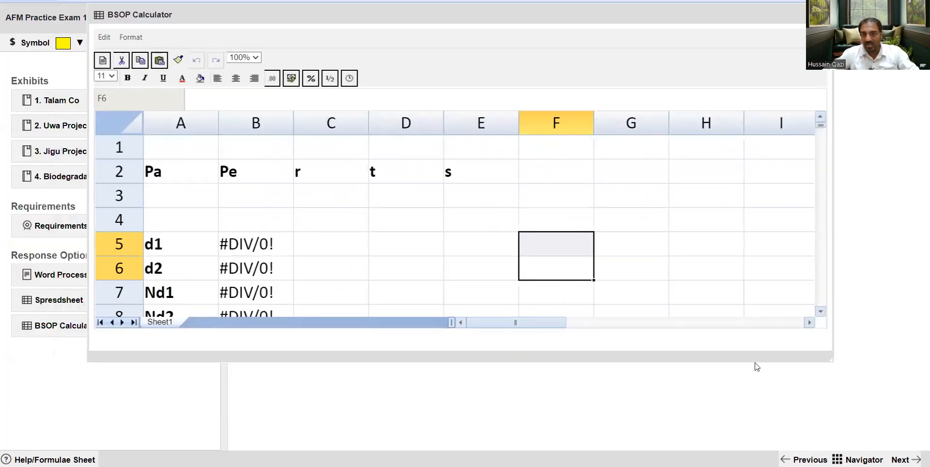
left_click_drag(830, 358, 827, 441)
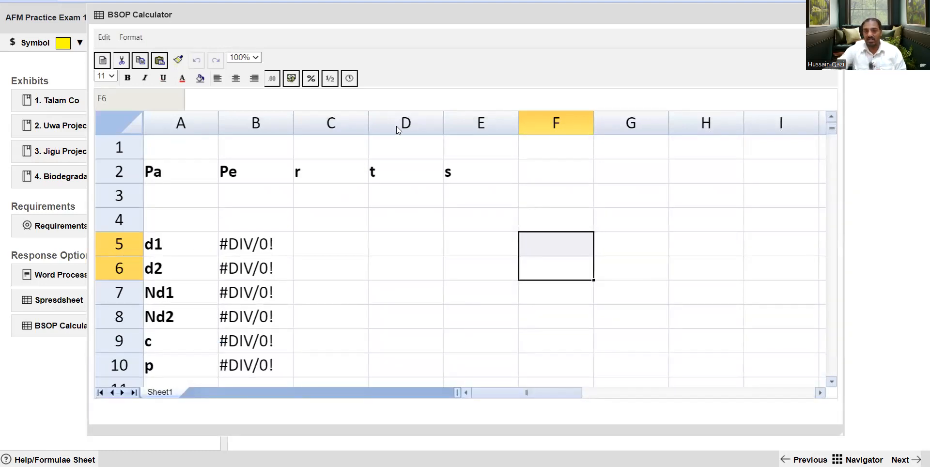
Examine the calculator's input headings Pa, Pe, r, t and s and the entry cells beneath them
left_click(225, 145)
left_click(188, 153)
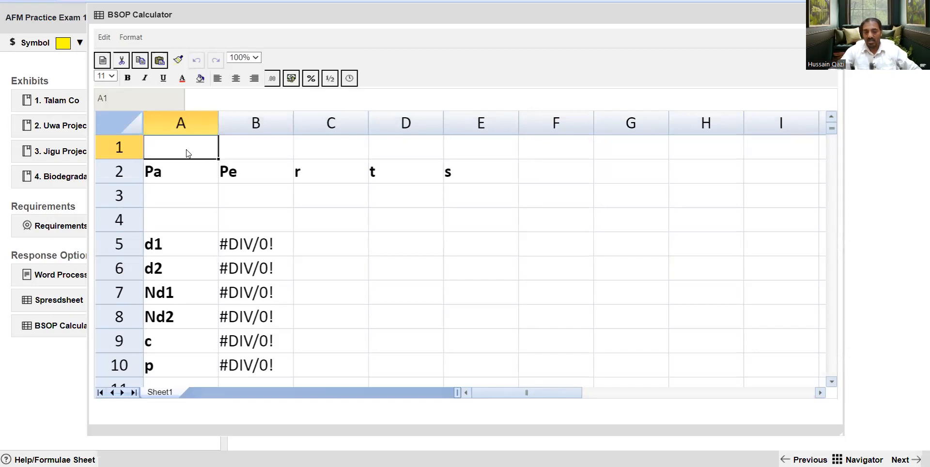
key("Down")
key("Down")
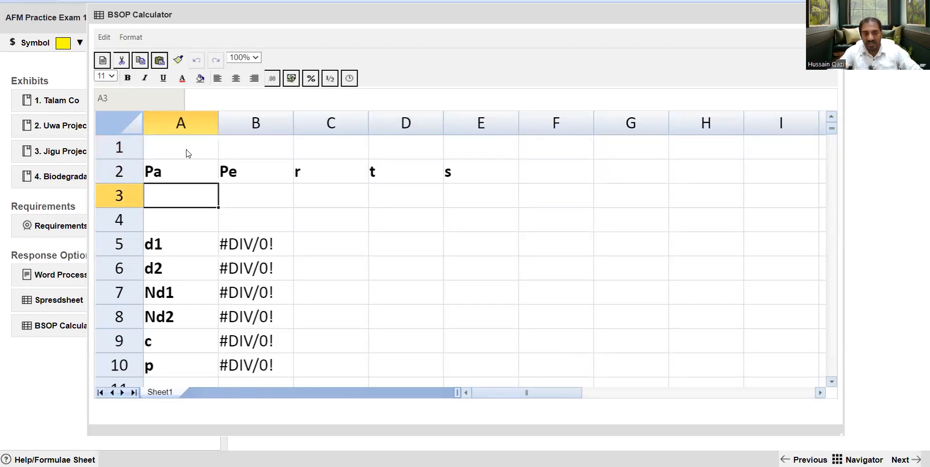
key("shift+Up")
key("shift+Right")
key("shift+Right")
key("shift+Right")
key("shift+Right")
key("shift+Left")
key("shift+Left")
key("shift+Left")
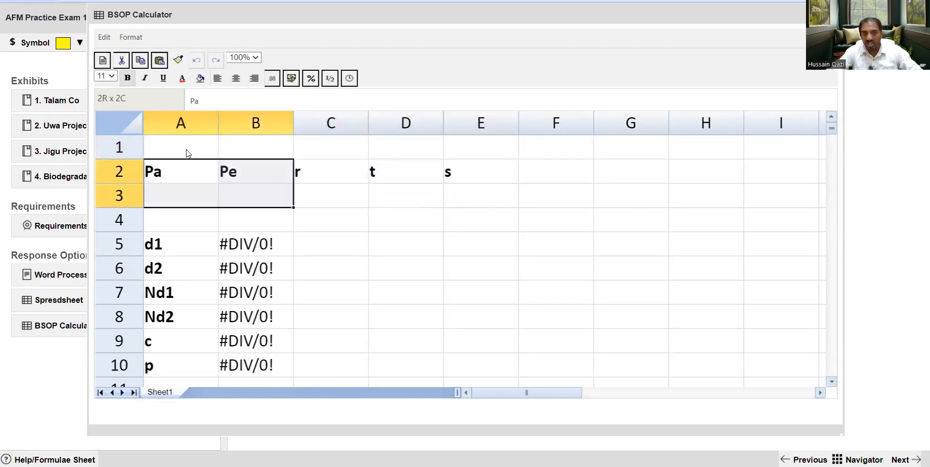
key("shift+Left")
key("Right")
key("Down")
key("Left")
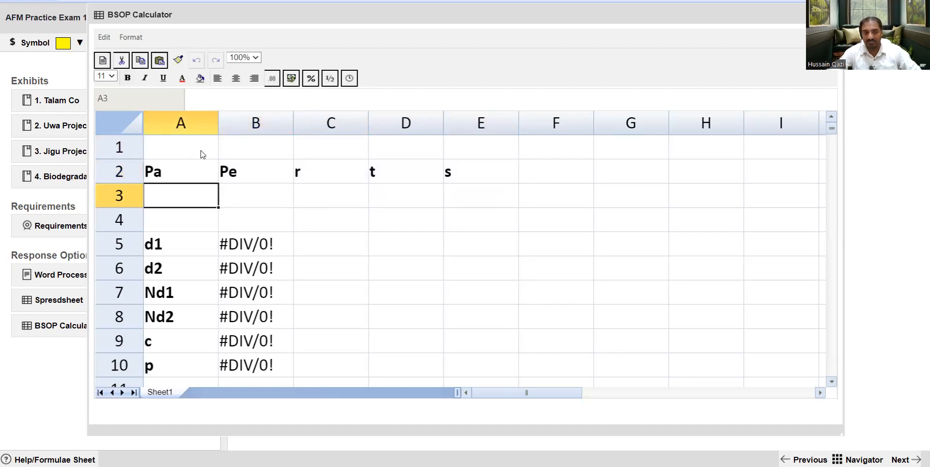
key("Up")
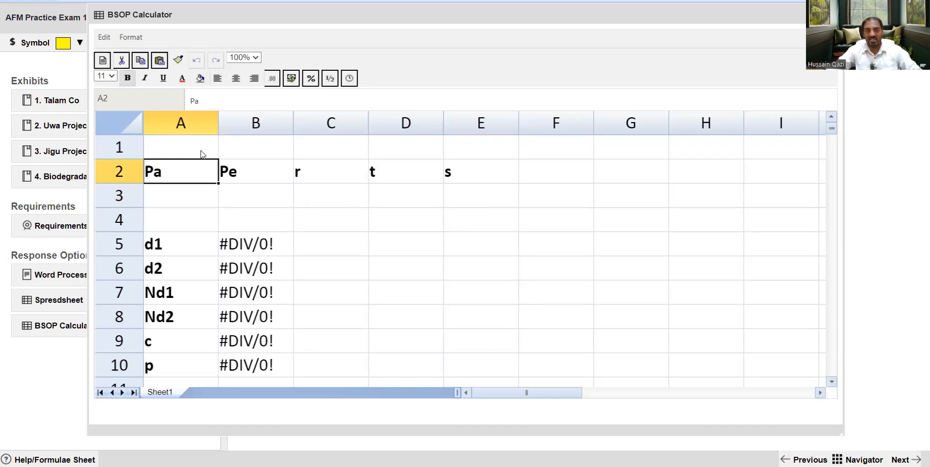
Enter 2 as the Pa value in cell A3
key("Down")
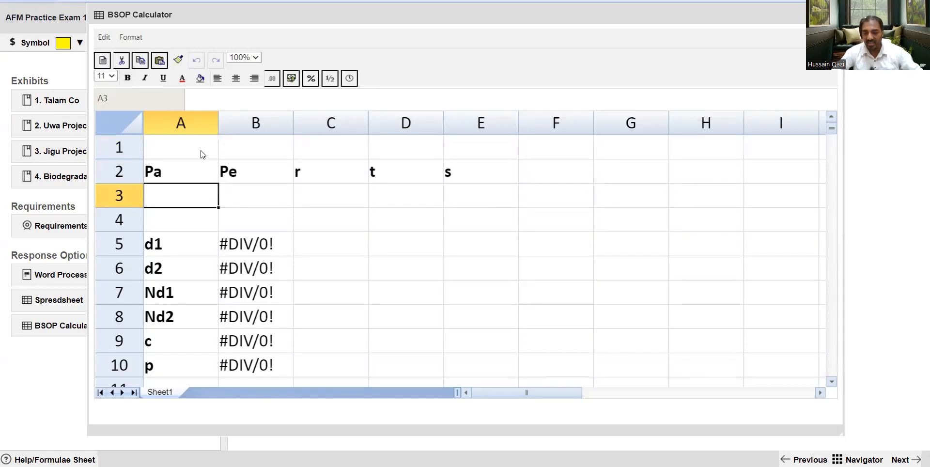
type("2")
key("Return")
key("Up")
key("Right")
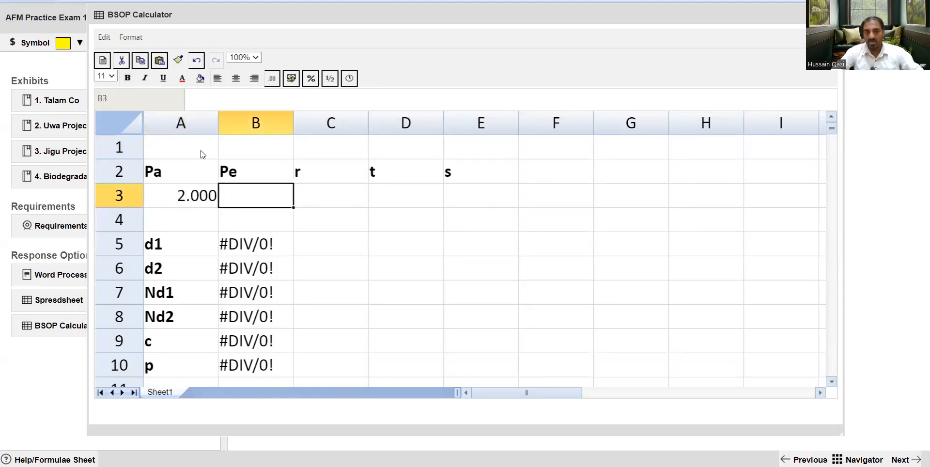
Enter 1.5 as the Pe value in B3 and 0.08 as the r value in C3
type("1.5")
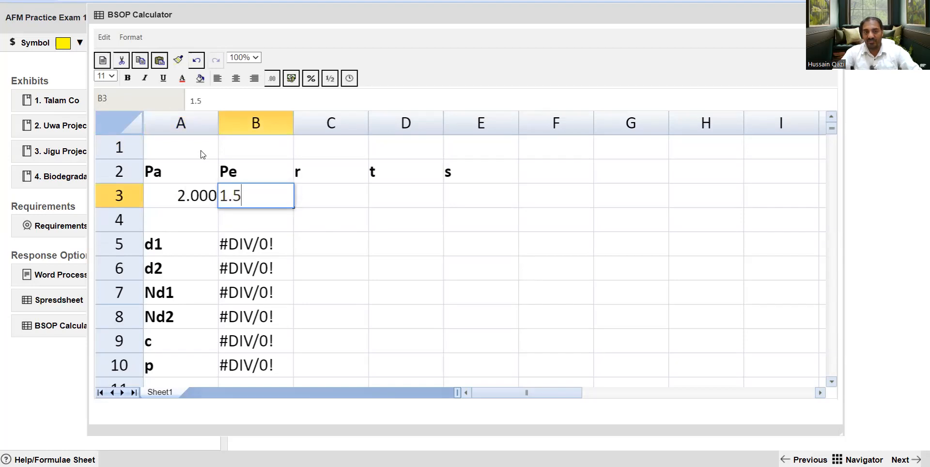
key("Return")
key("Up")
key("Right")
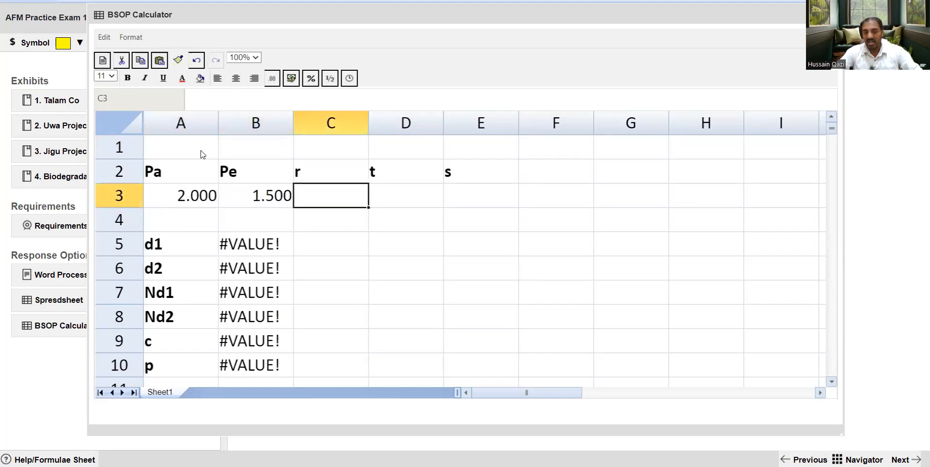
type("0.08")
key("Return")
key("Up")
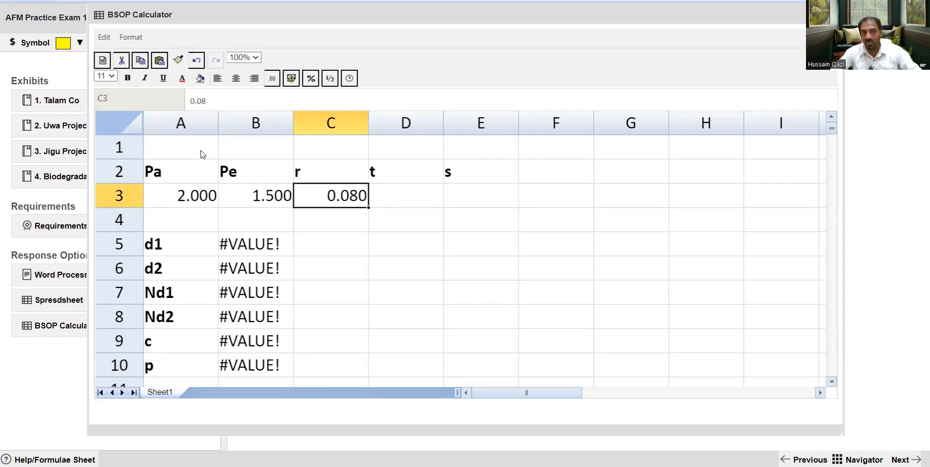
Enter 1 as the t value in D3 and 0.5 as the s value in E3
key("Right")
type("1")
key("Return")
key("Up")
key("Right")
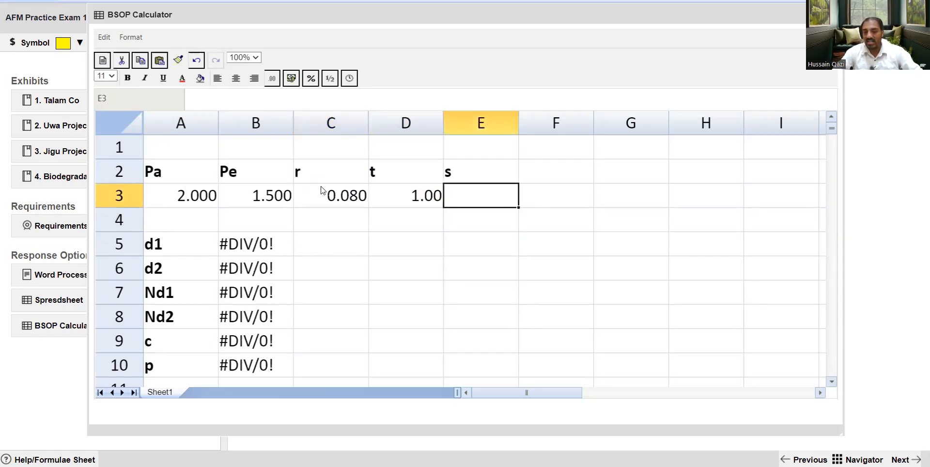
type("0.5")
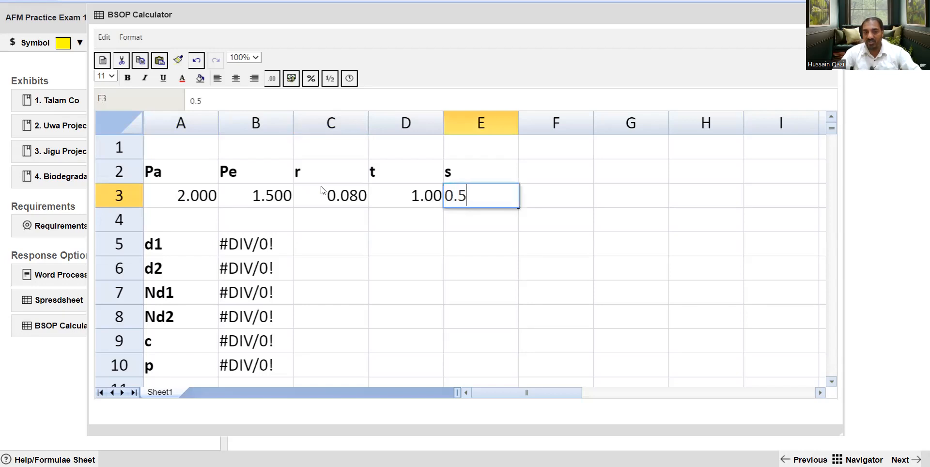
key("Return")
Review the five input values entered in row 3 of the calculator
key("Up")
key("Left")
key("Left")
key("Left")
key("Left")
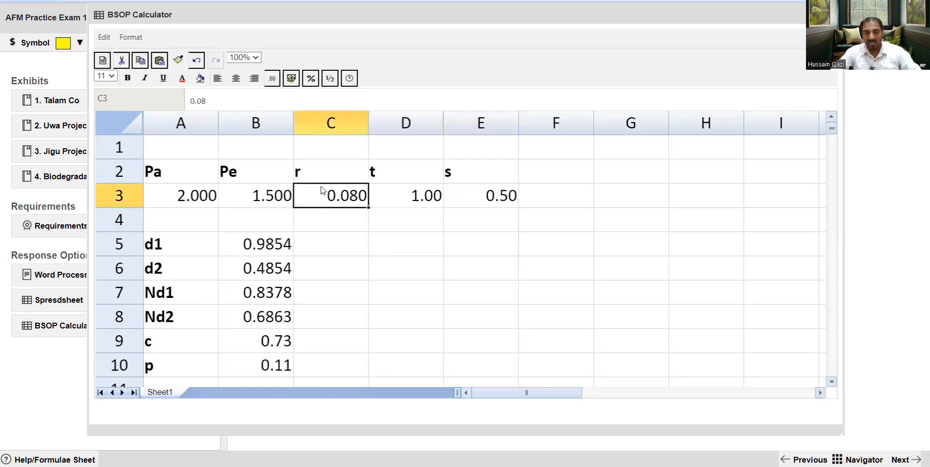
key("shift+Right")
key("shift+Right")
key("shift+Right")
key("shift+Right")
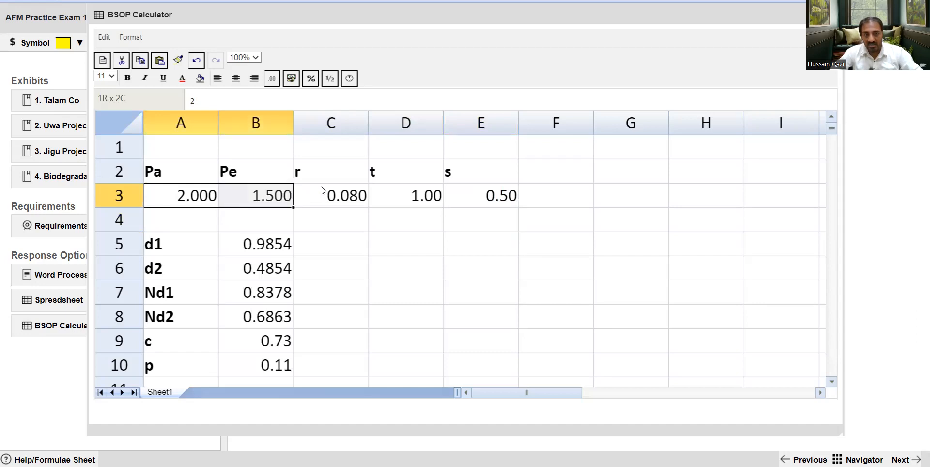
key("Down")
key("Down")
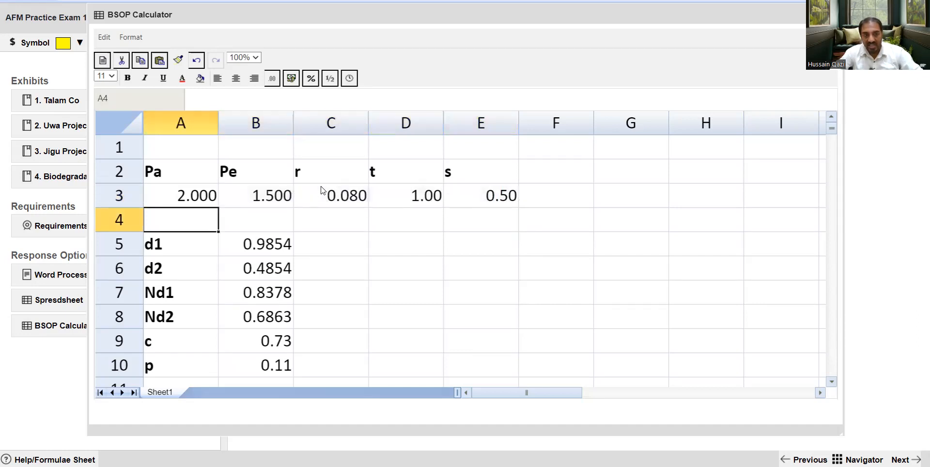
Examine the calculated d1, d2, Nd1 and Nd2 results in rows 5 to 8
key("Right")
key("shift+Down")
key("shift+Down")
key("shift+Down")
key("shift+Down")
key("shift+Down")
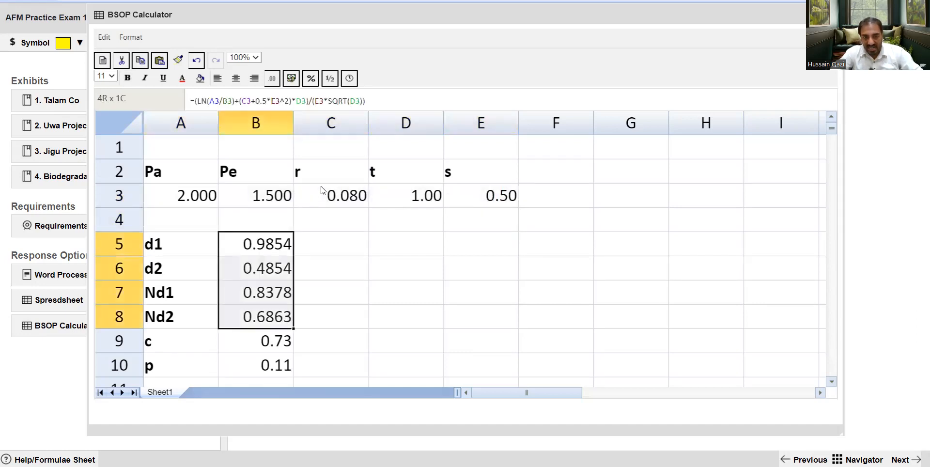
key("Up")
key("Down")
key("Left")
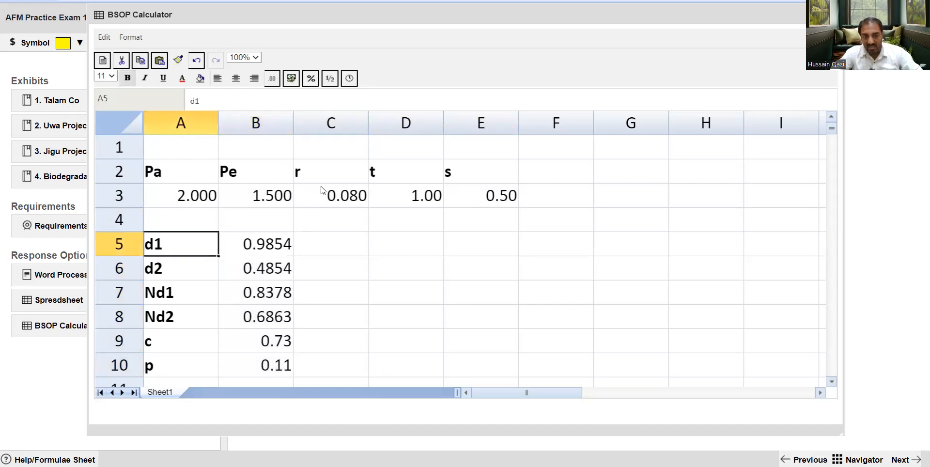
key("Down")
key("shift+Right")
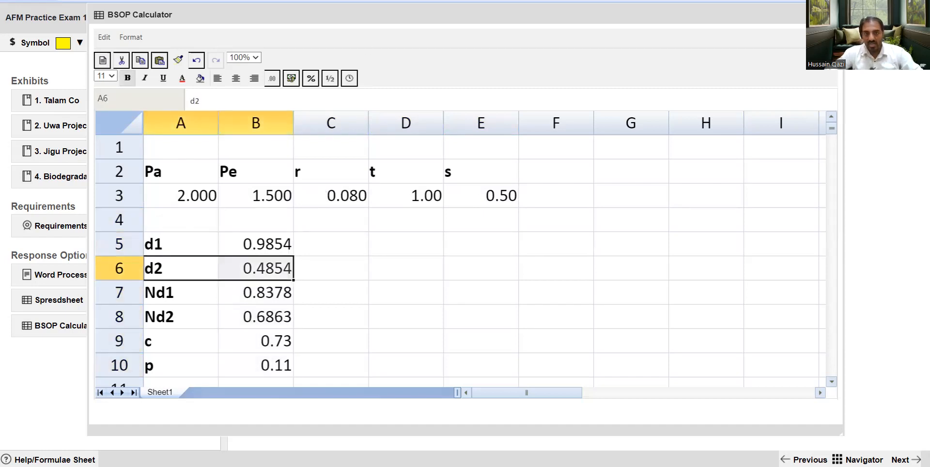
key("Down")
key("shift+Right")
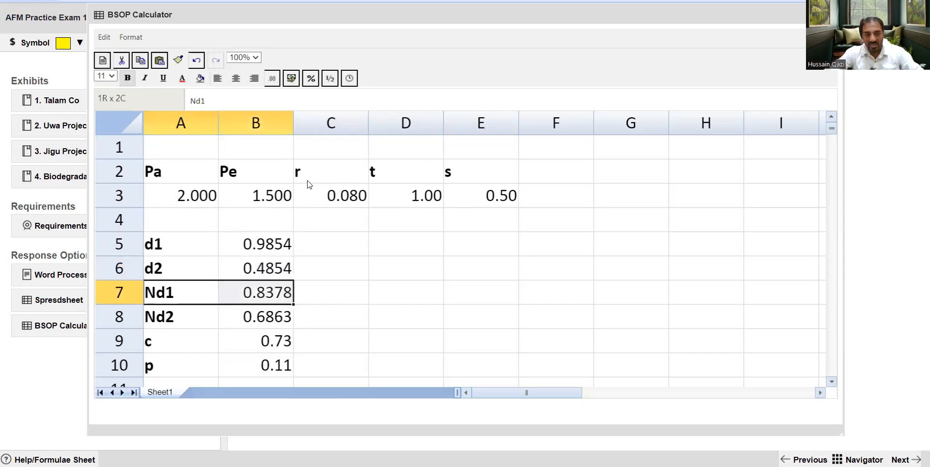
key("Down")
key("shift+Right")
Highlight the c and p results in cells A9:B10 with a yellow fill
key("Down")
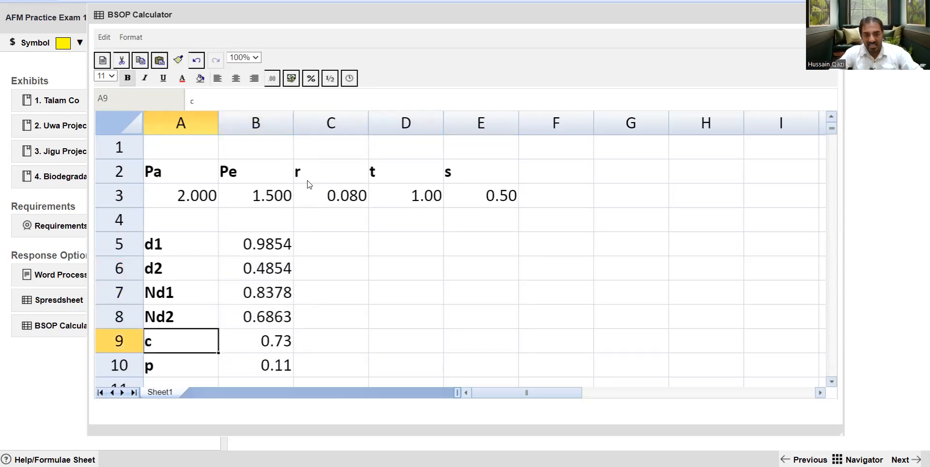
key("Down")
key("Down")
key("Up")
key("Up")
key("shift+Right")
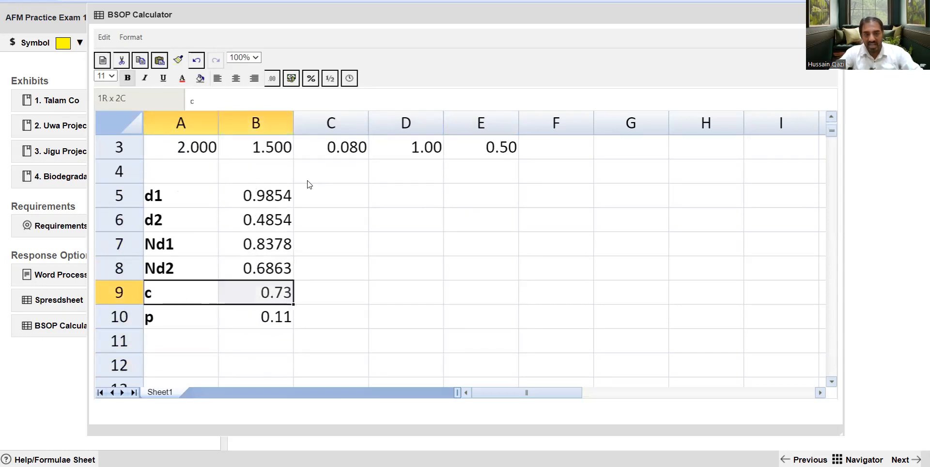
key("shift+Down")
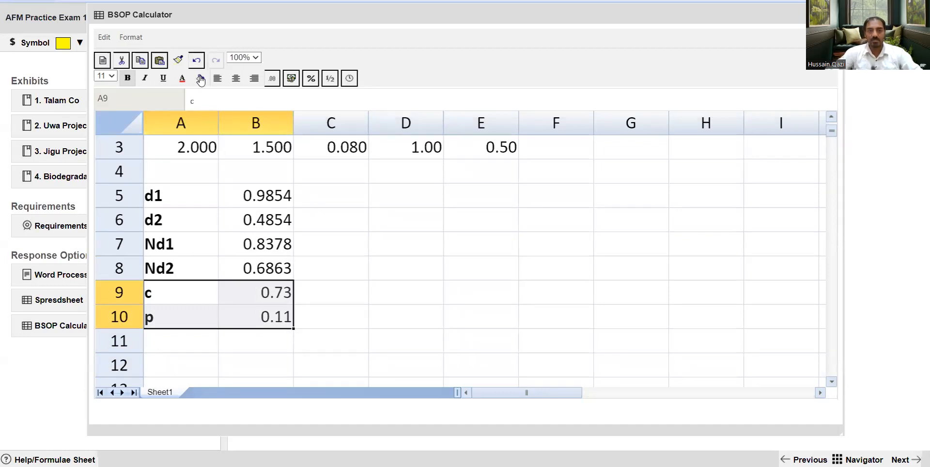
left_click(200, 78)
left_click(229, 109)
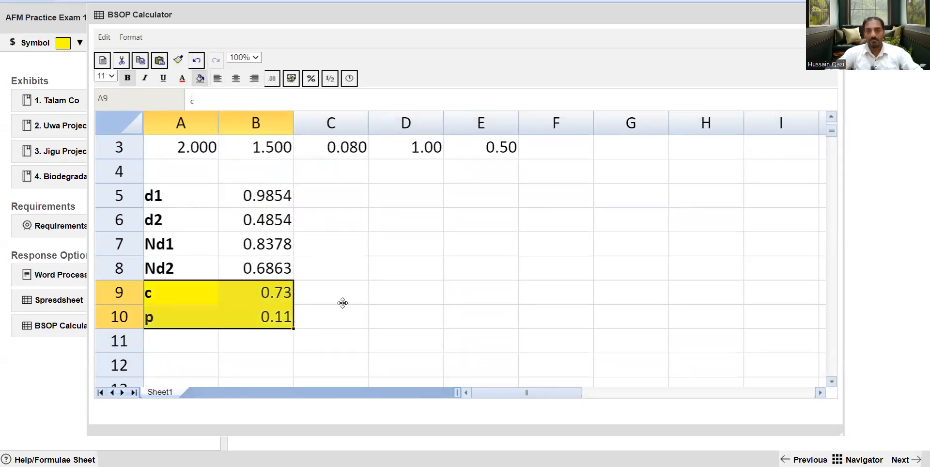
left_click(502, 272)
key("Up")
key("Up")
key("Up")
key("Up")
key("Up")
key("Up")
key("Up")
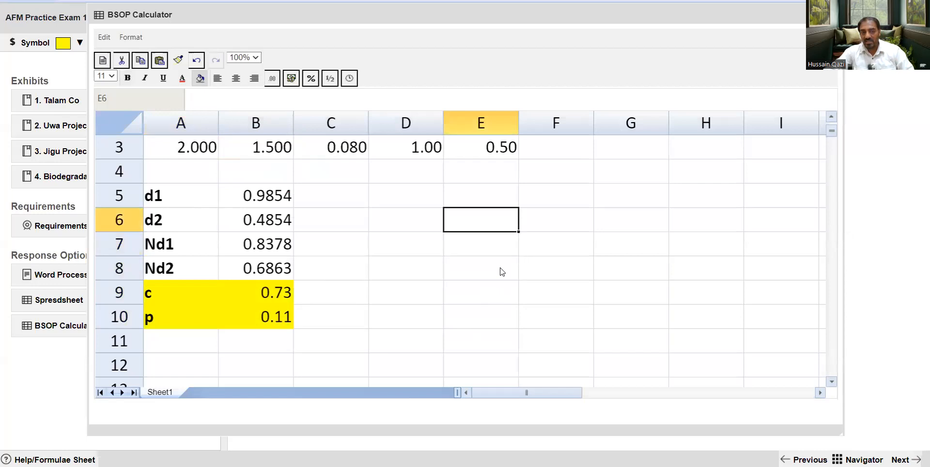
Re-enter 2 as Pa in A3, 1.5 as Pe in B3 and 0.08 as r in C3
key("Left")
key("Left")
key("Left")
key("Left")
key("Down")
key("Down")
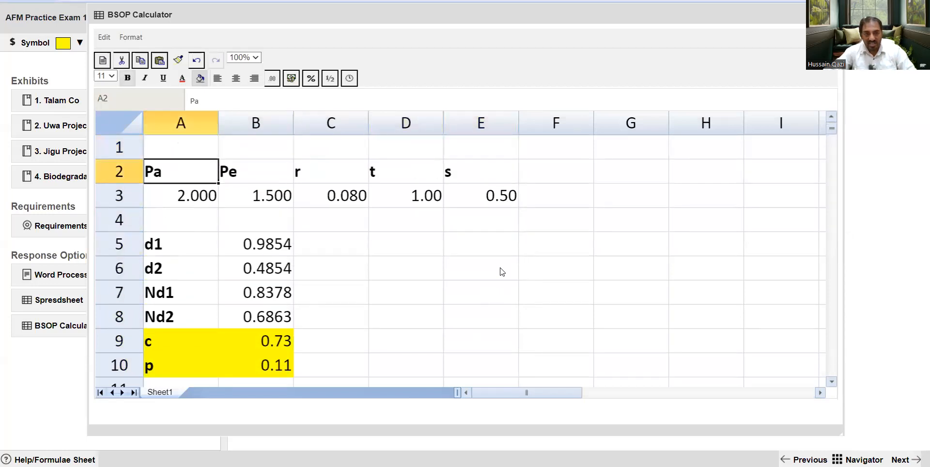
type("2")
key("Tab")
type("1.5")
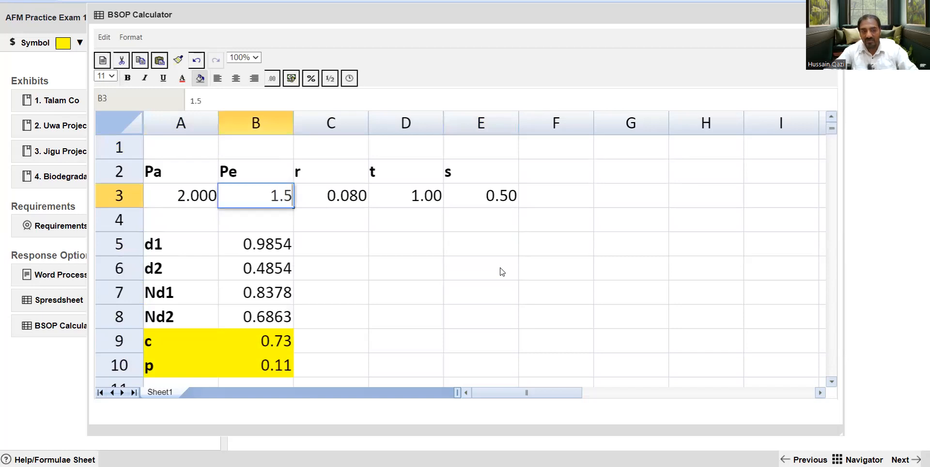
key("Tab")
type("0.08")
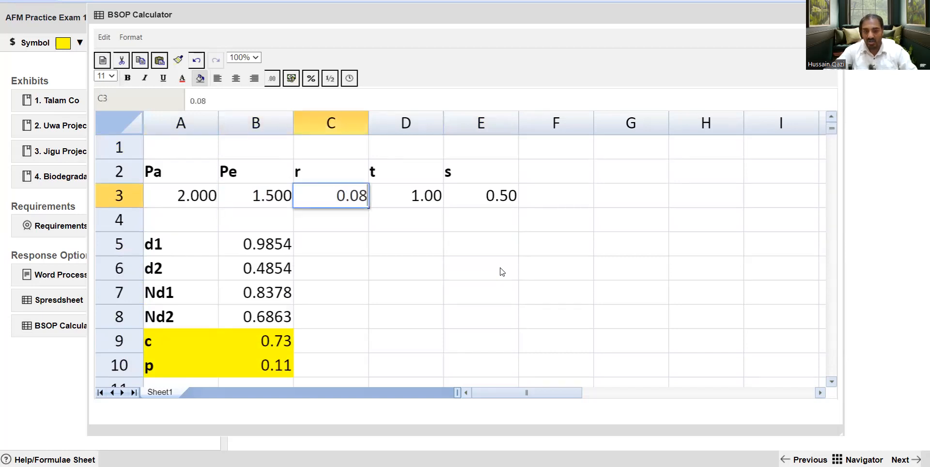
Re-enter 1 as the t value in D3 and 0.5 as the s value in E3
key("Tab")
type("1")
key("Tab")
type("0.5")
key("Return")
Review the input labels and their values in cells A2:E3 of the calculator
key("Up")
key("Left")
key("Left")
key("Left")
key("Left")
key("shift+Right")
key("shift+Right")
key("shift+Right")
key("shift+Right")
key("Up")
key("Up")
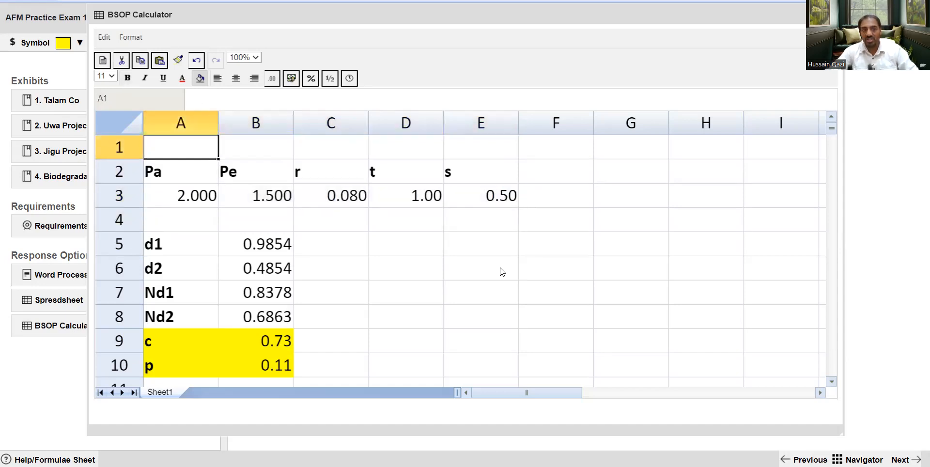
key("Down")
key("shift+Down")
key("shift+Right")
key("shift+Right")
key("shift+Right")
key("shift+Right")
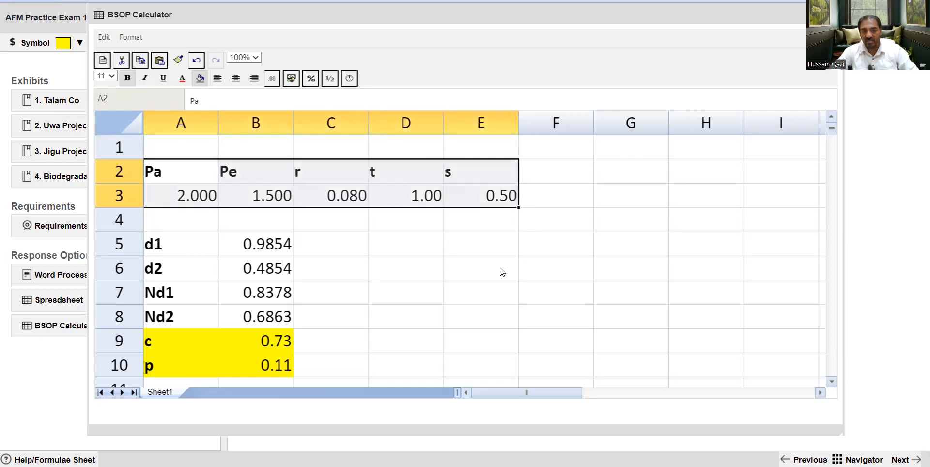
Examine the call value c in row 9 and the put value p in row 10
key("Down")
key("Down")
key("Down")
key("Down")
key("Down")
key("Down")
key("Down")
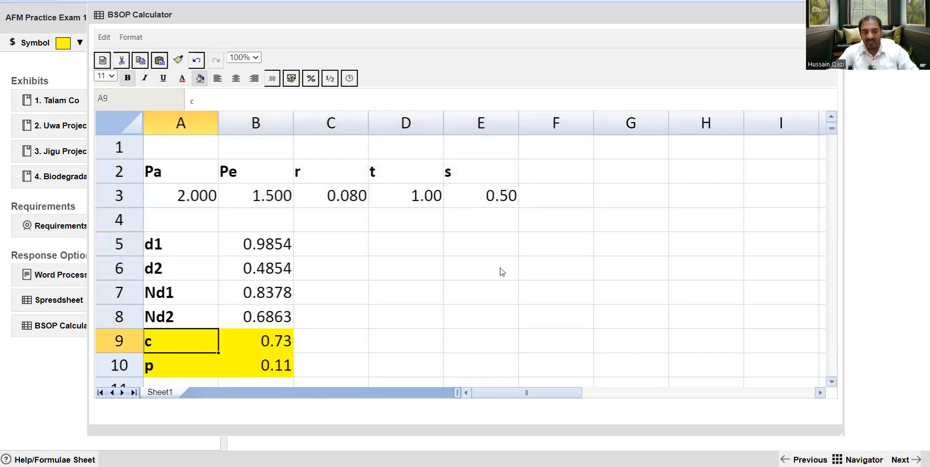
key("Right")
key("Right")
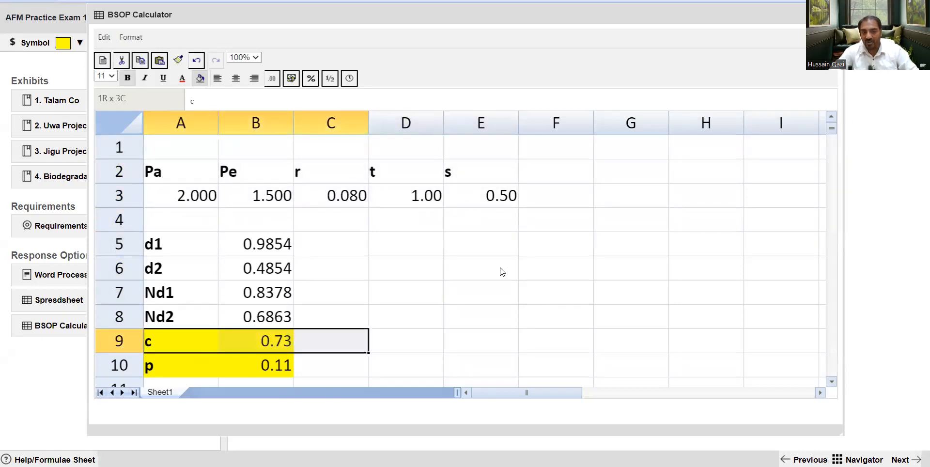
key("Left")
key("Left")
key("Down")
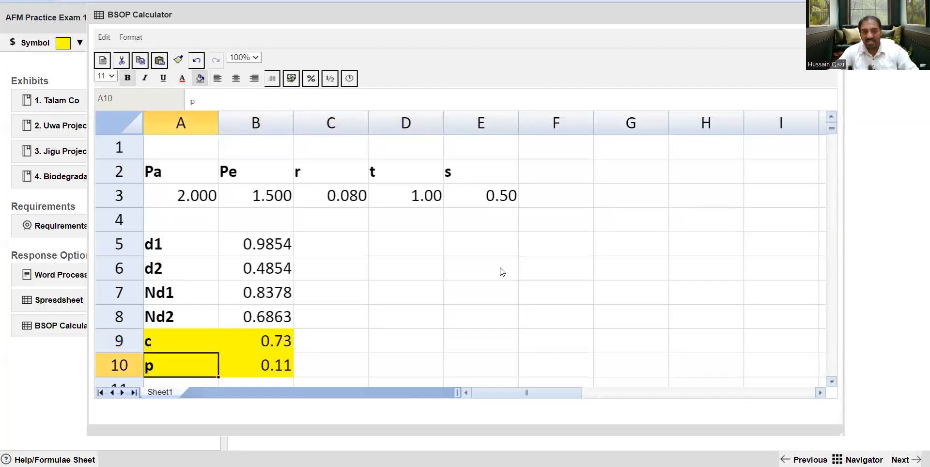
key("shift+Right")
key("shift+Down")
key("shift+Up")
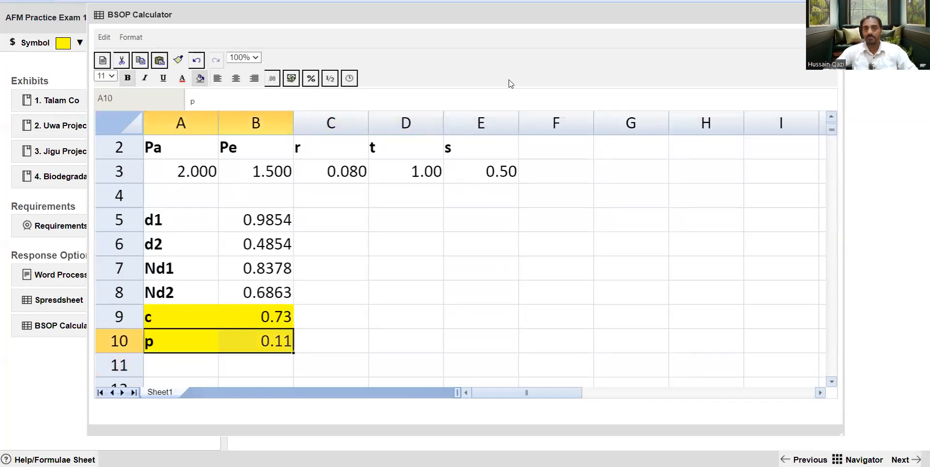
Examine the d2 and d1 result rows above the highlighted option values
left_click(504, 342)
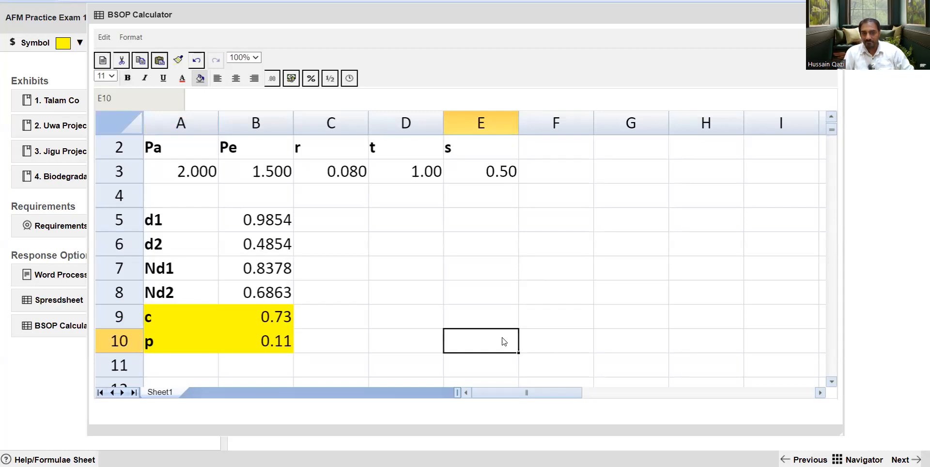
key("Up")
key("Up")
key("Up")
key("Left")
key("Left")
key("Up")
key("Left")
key("Left")
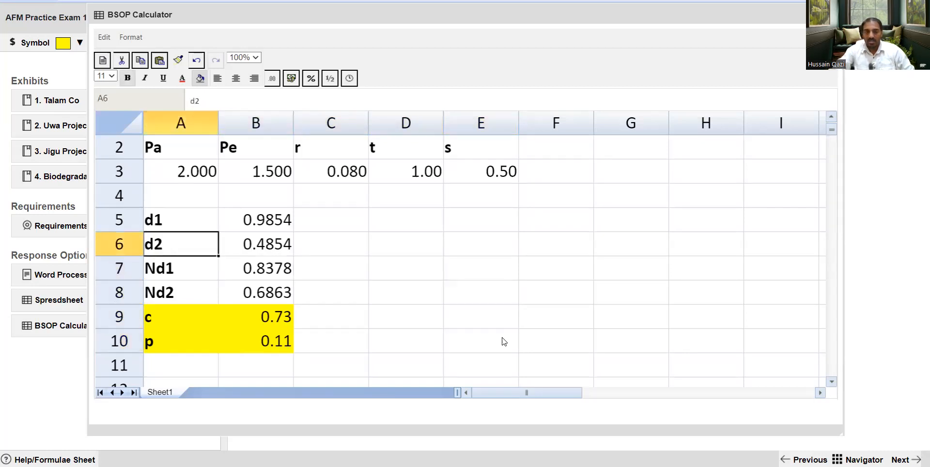
key("Up")
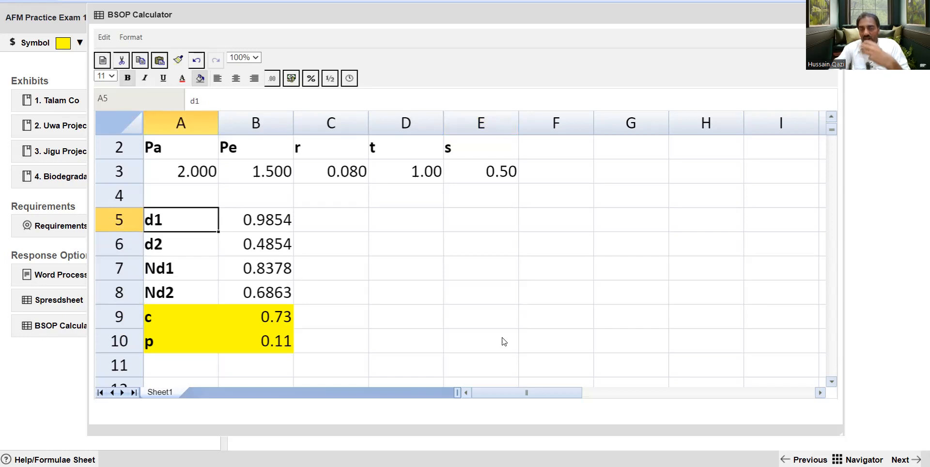
Check the row 3 inputs from Pa through t against the d1 result row
key("Up")
key("Up")
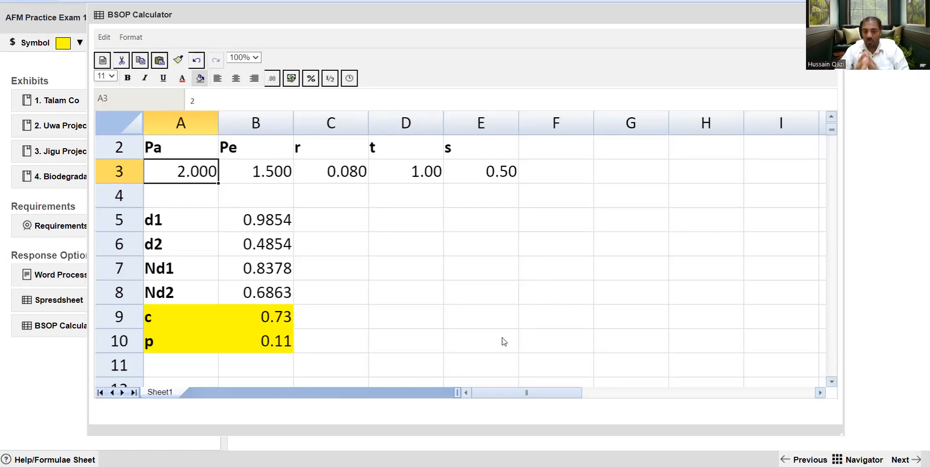
key("Down")
key("Down")
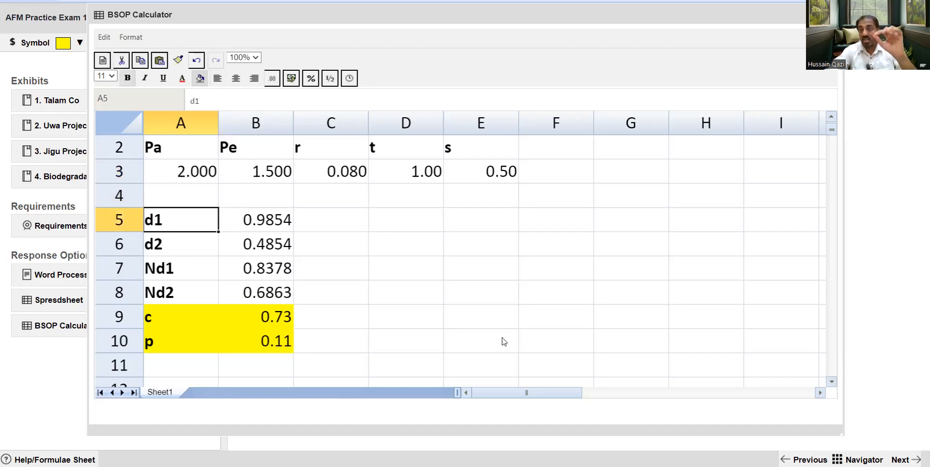
key("Up")
key("Up")
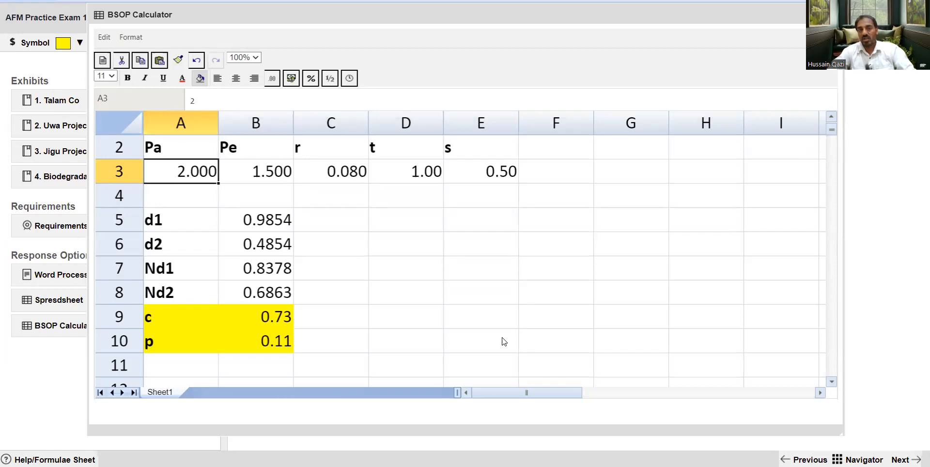
key("Right")
key("Right")
key("Right")
key("Right")
key("Left")
key("Left")
key("Left")
key("Left")
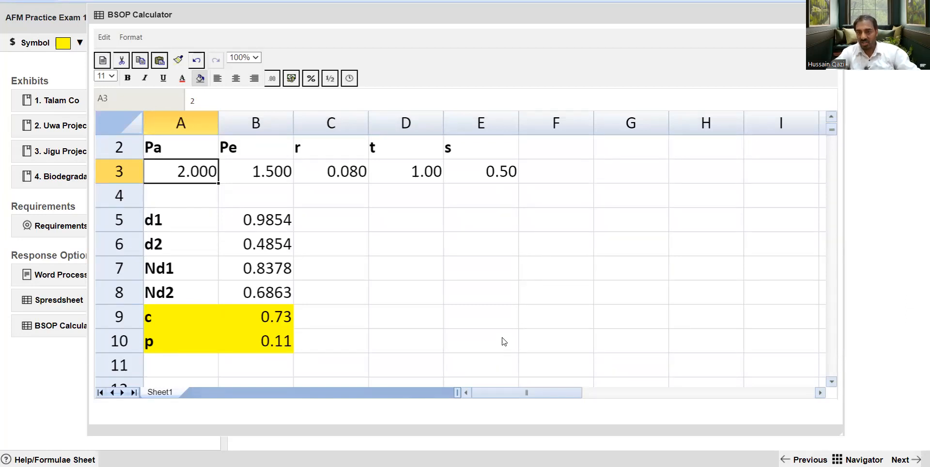
Examine the block of output labels from d1 to p in cells A5:A10
key("Down")
key("Down")
key("shift+Down")
key("shift+Down")
key("shift+Down")
key("shift+Down")
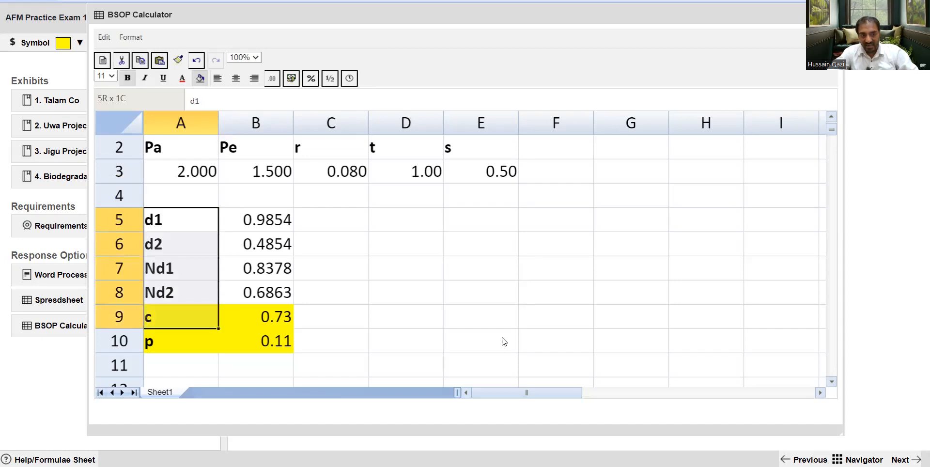
key("shift+Down")
key("shift+Right")
key("shift+Left")
key("shift+Up")
key("shift+Down")
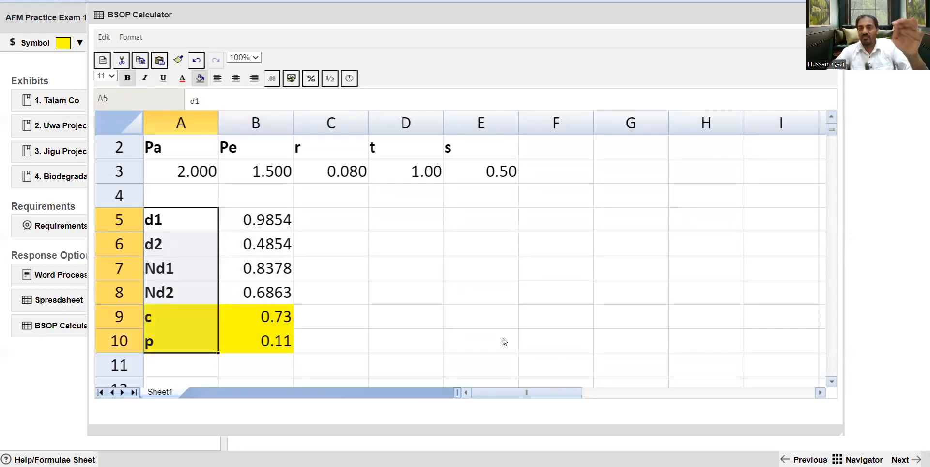
Go through the individual results from d1 down to the call and put values in rows 5 to 10
key("Right")
key("Right")
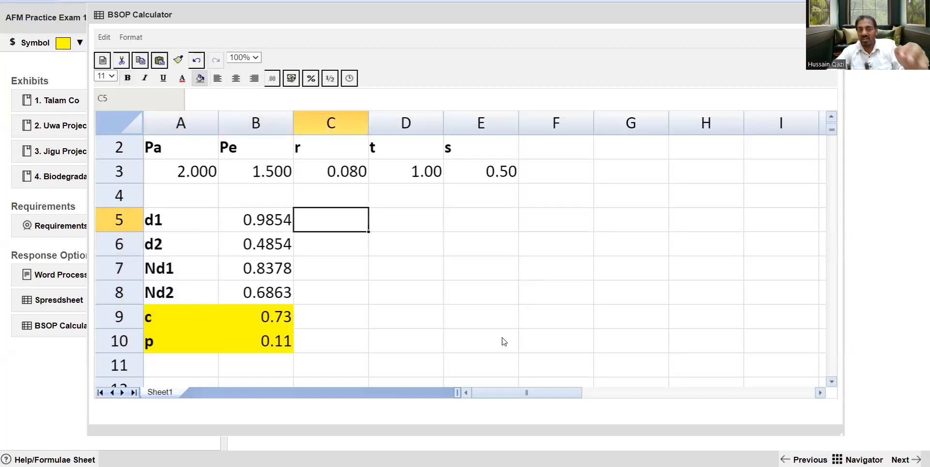
key("Left")
key("Left")
key("Down")
key("Down")
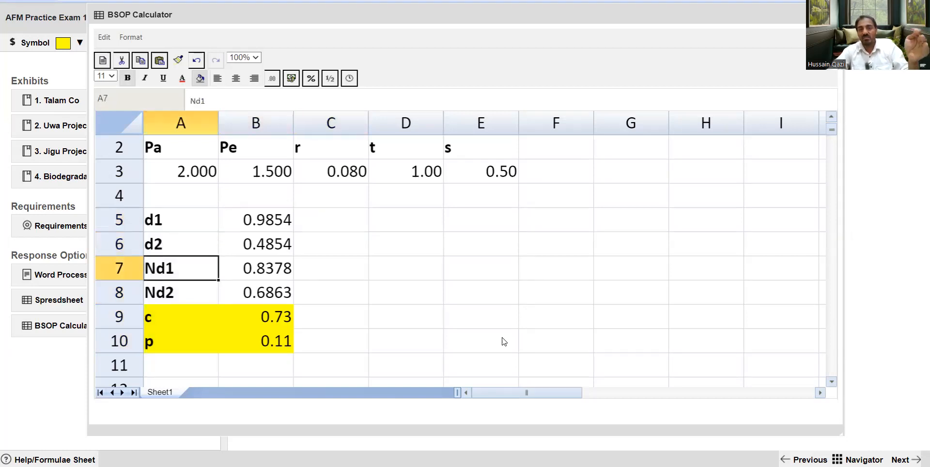
key("Down")
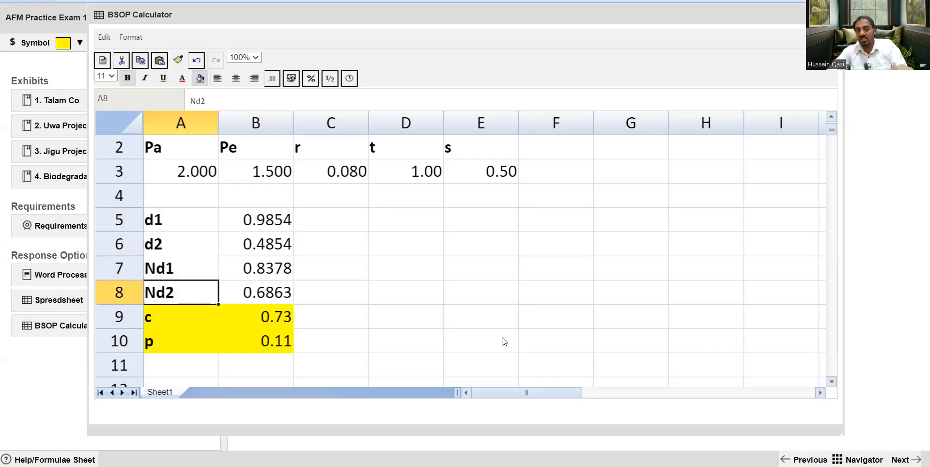
key("Down")
key("shift+Down")
key("shift+Right")
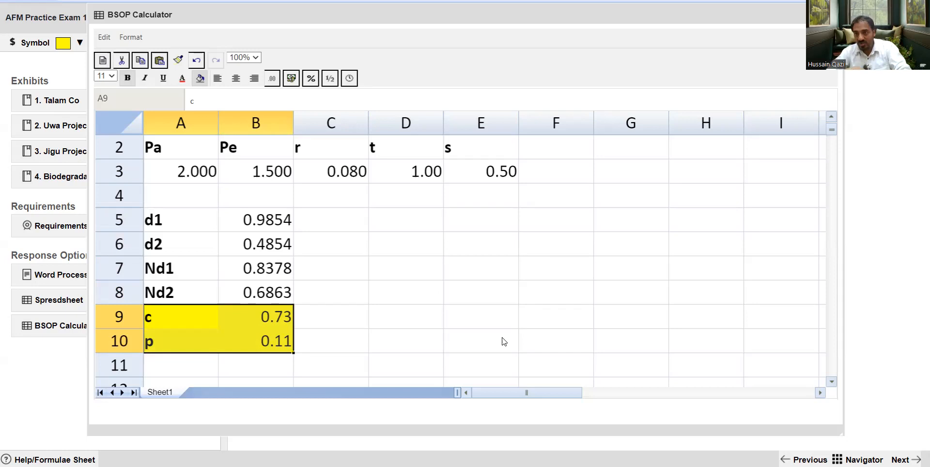
key("Down")
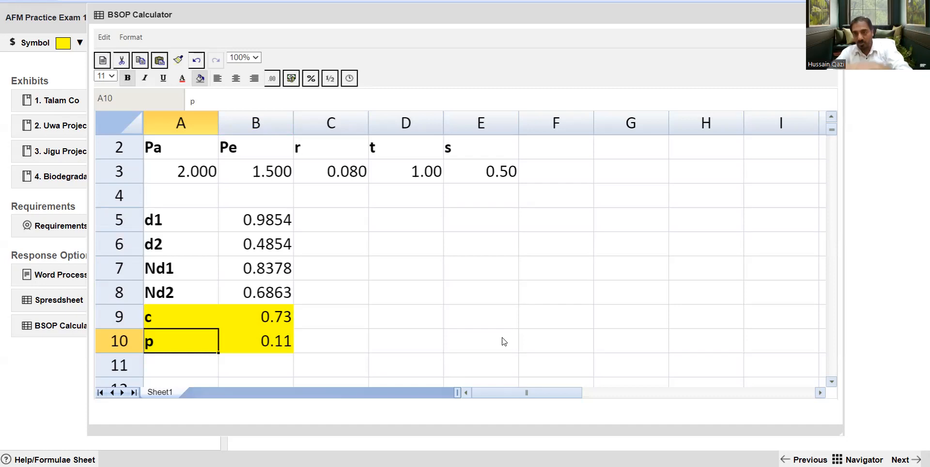
key("Right")
key("Right")
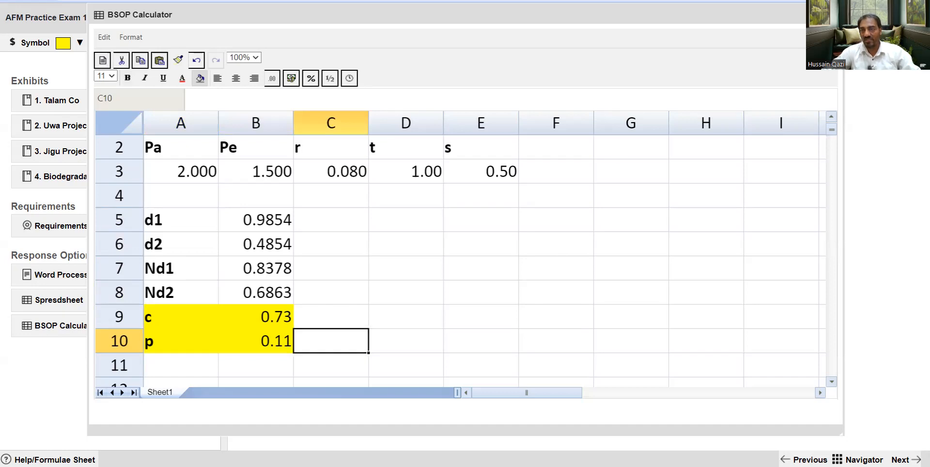
Close the BSOP Calculator and switch to the BSOP model heading on Sheet1 of the Excel workbook
left_click(833, 15)
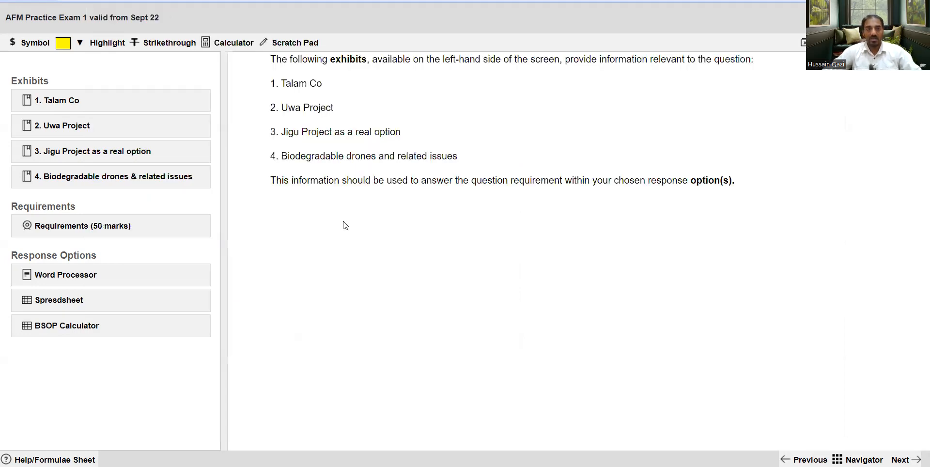
left_click(486, 464)
left_click(155, 224)
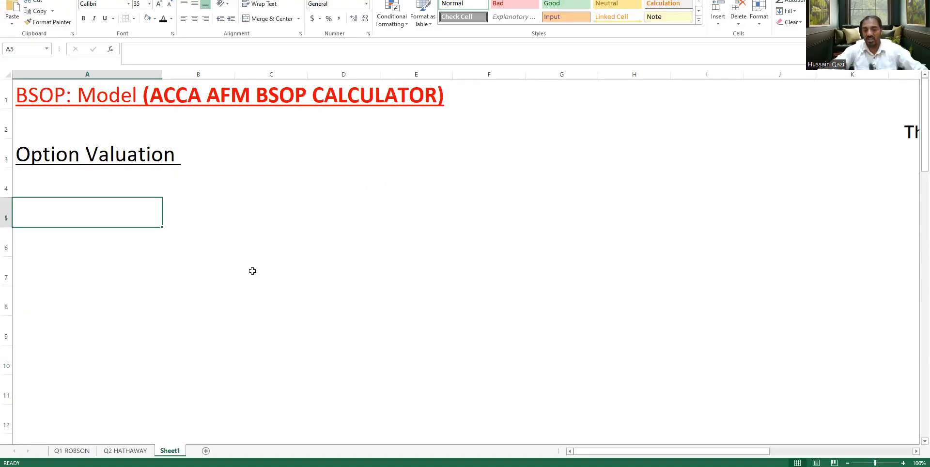
key("Up")
key("Up")
key("Up")
key("Up")
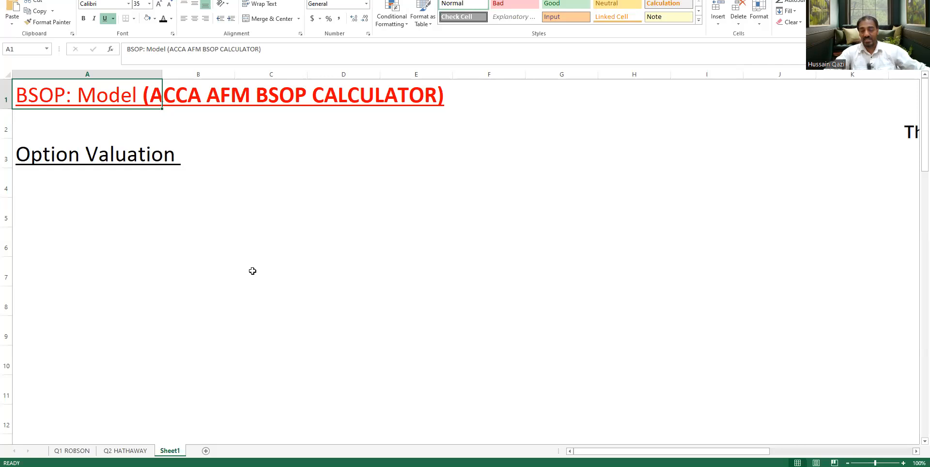
Enter "1. Option Valuation" in cell F3, in the same row as the Option Valuation heading
key("Down")
key("Down")
key("Down")
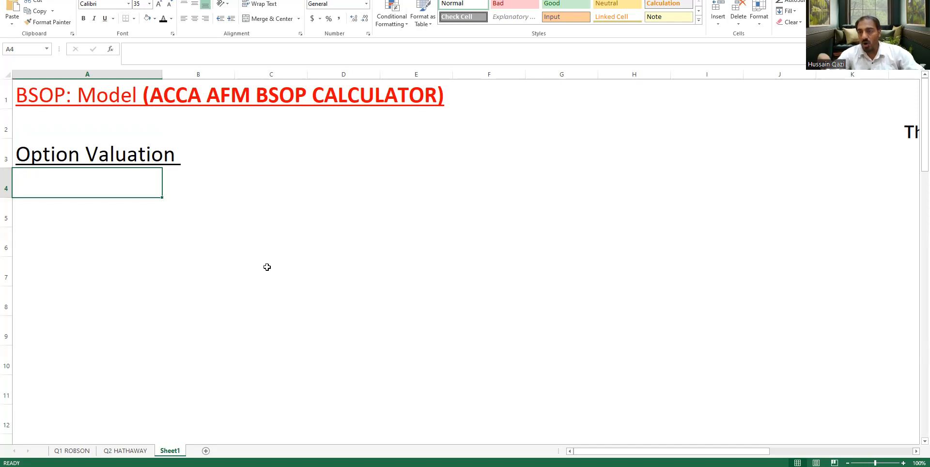
key("Right")
key("Right")
key("Right")
key("Right")
key("Right")
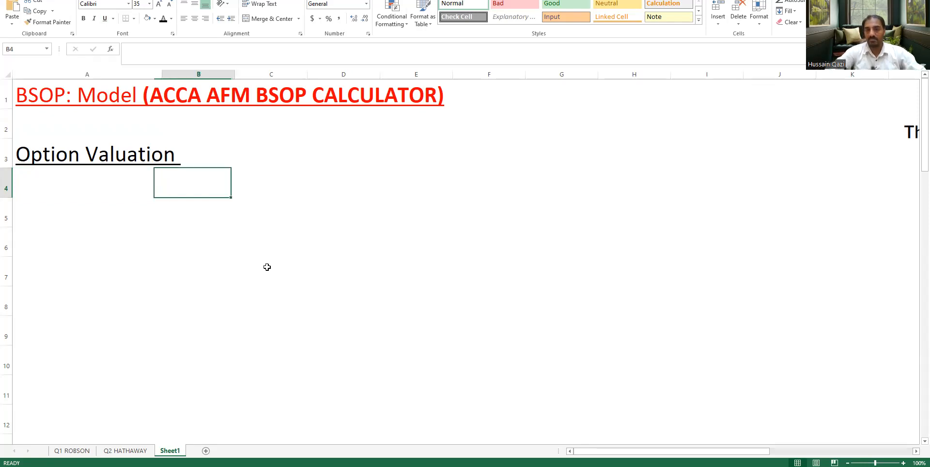
key("Up")
type("1")
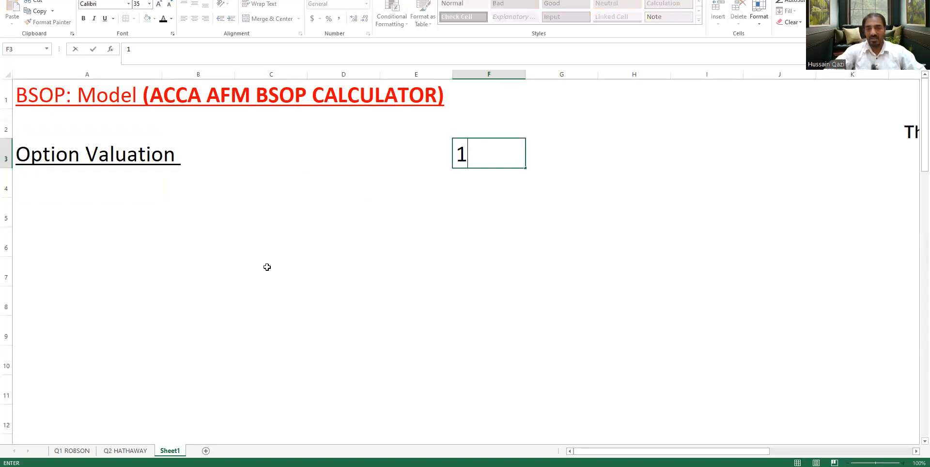
type(". Optio")
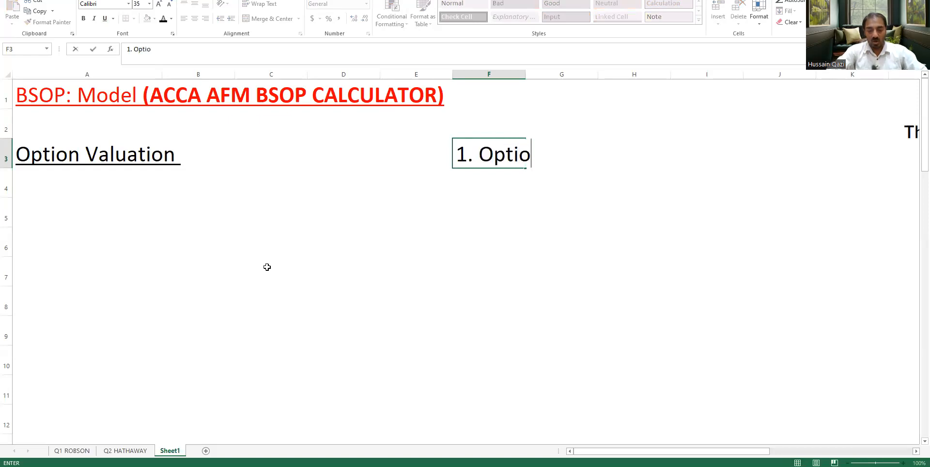
type("n Valuation")
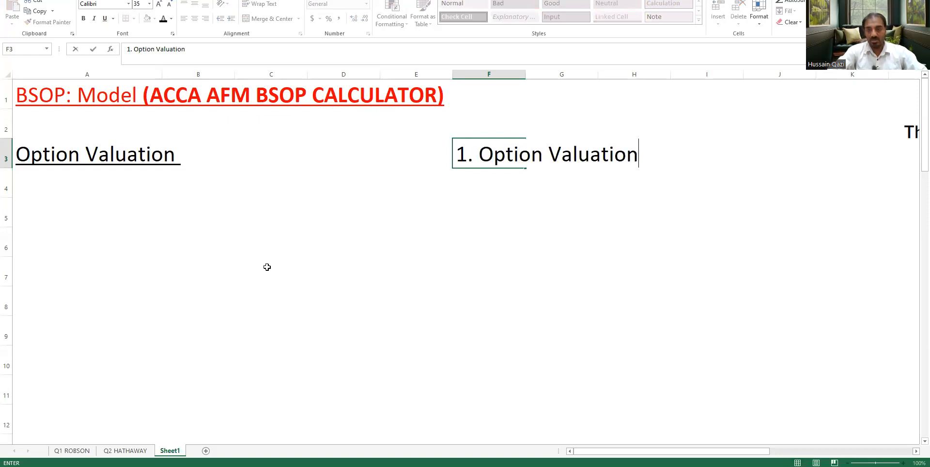
key("Return")
Enter "2. BS: Option Valuation Technique" in cell F4, directly below the first numbered topic
type("2.")
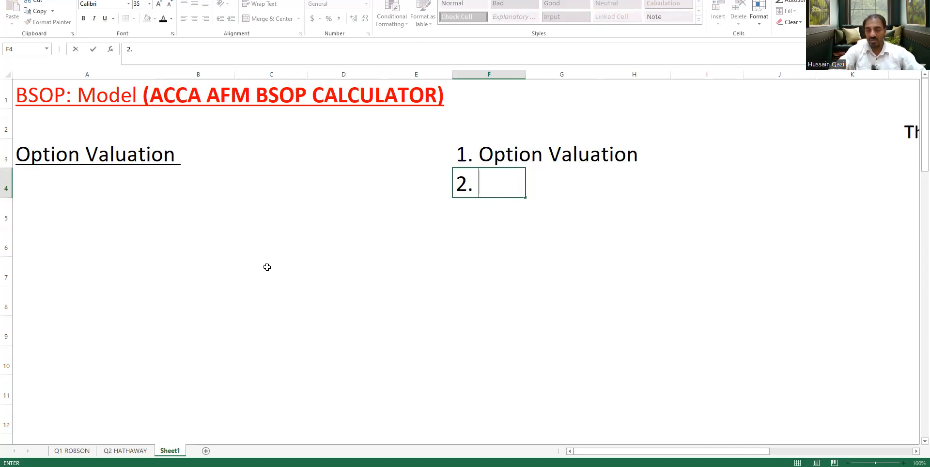
type(" BS")
key("BackSpace")
type(": Opt")
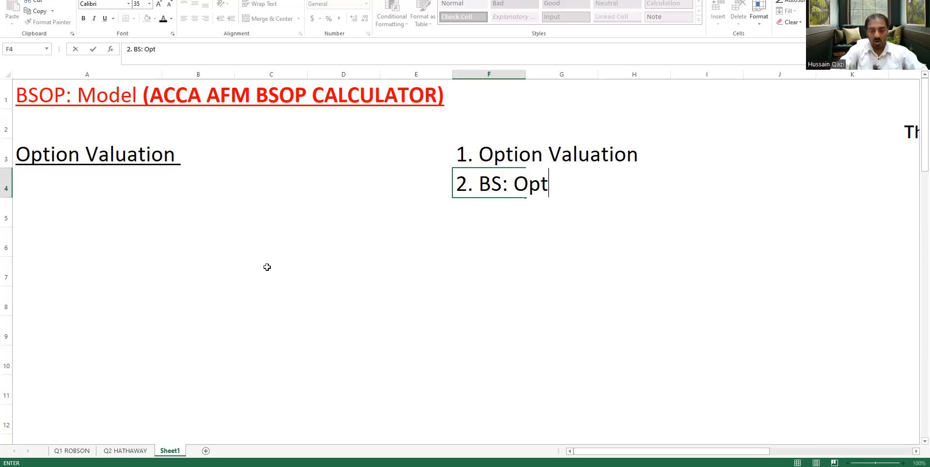
type("ion Valuation")
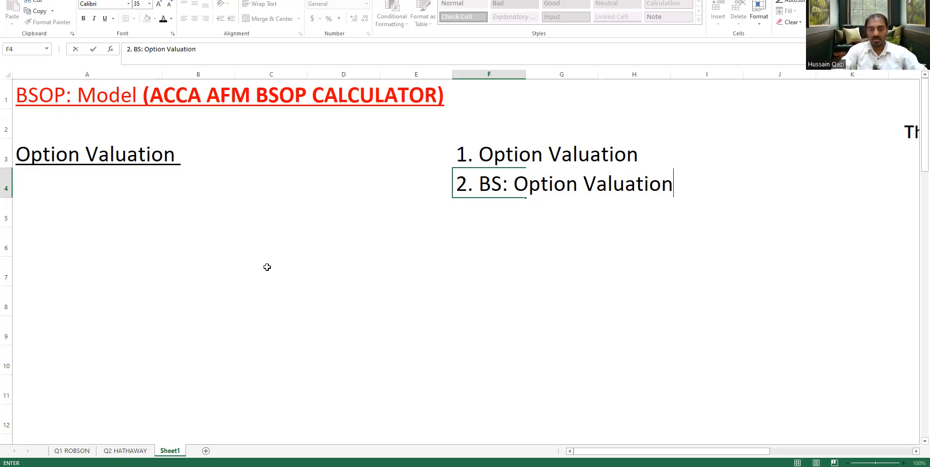
type(" Tec")
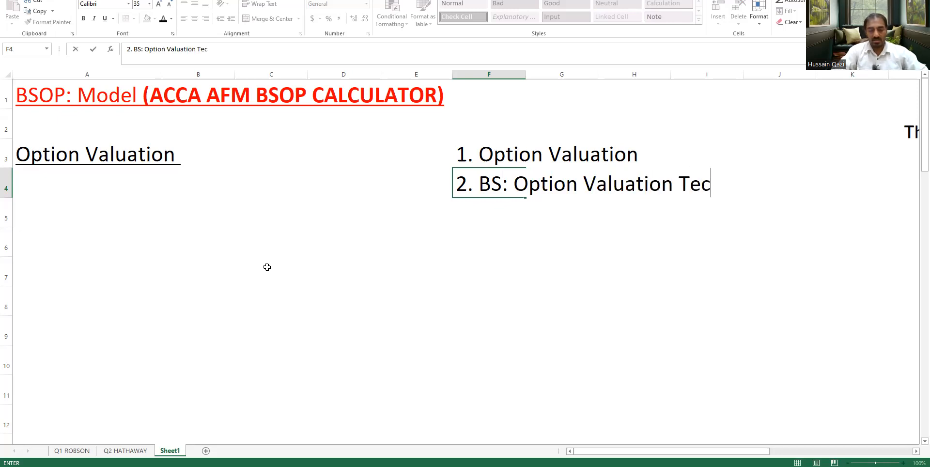
type("hnique")
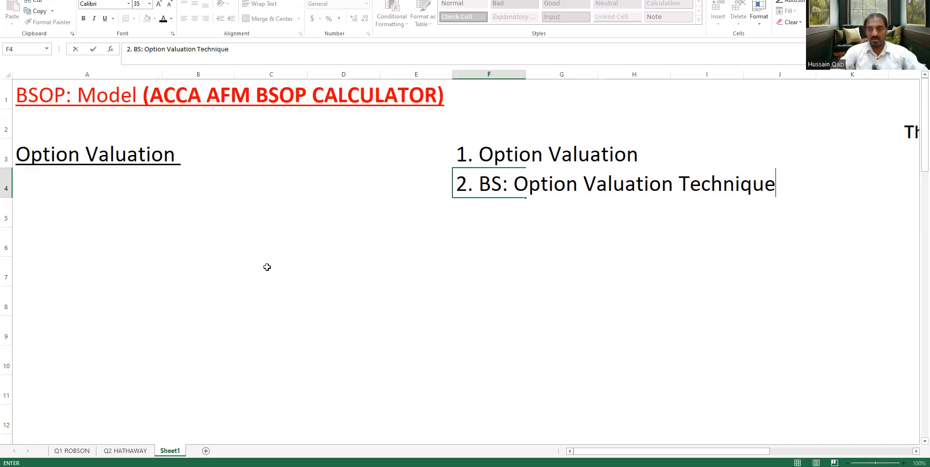
key("Return")
Enter "3. Real Options: BSOP" in cell F5 as the third topic of the numbered list
type("3.")
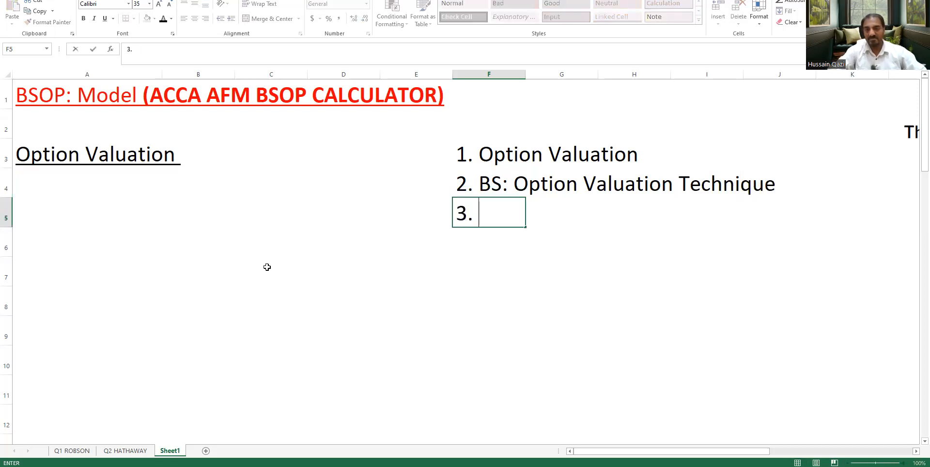
type(" Real Op")
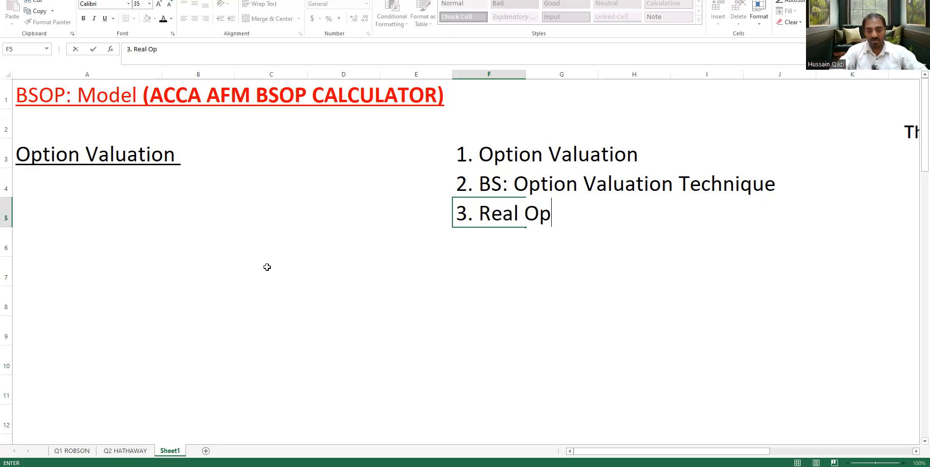
type("tions:")
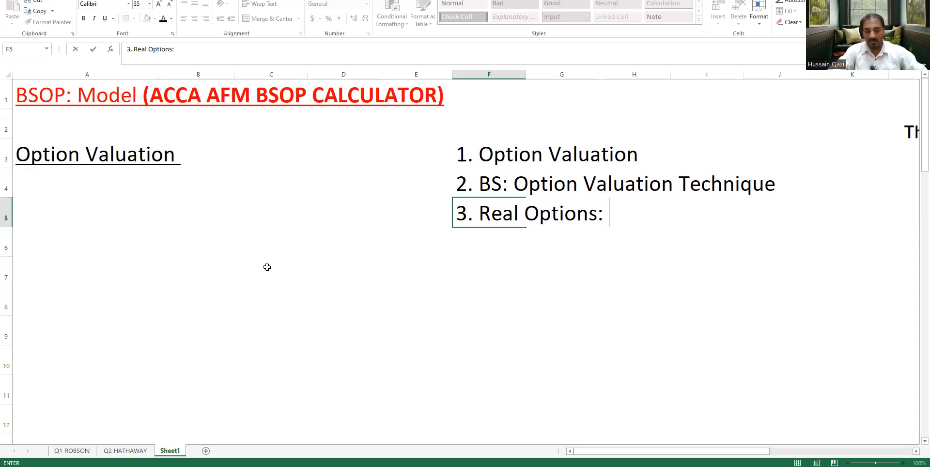
type("BSOP")
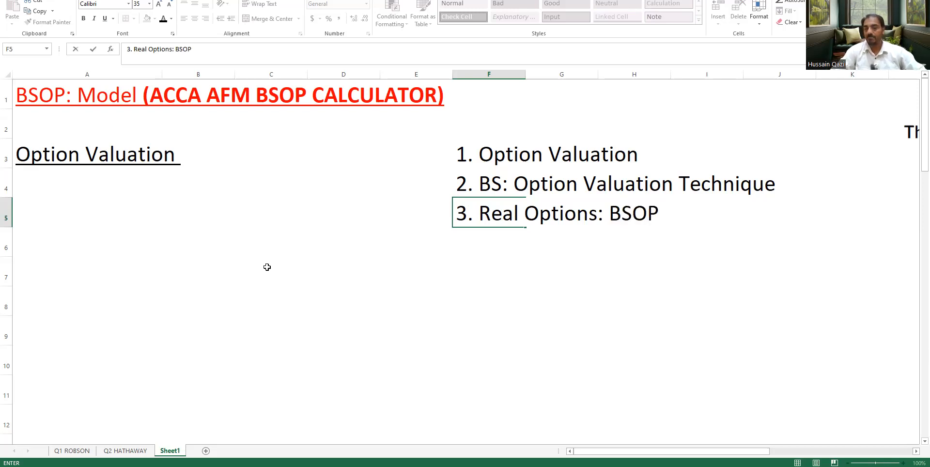
key("Return")
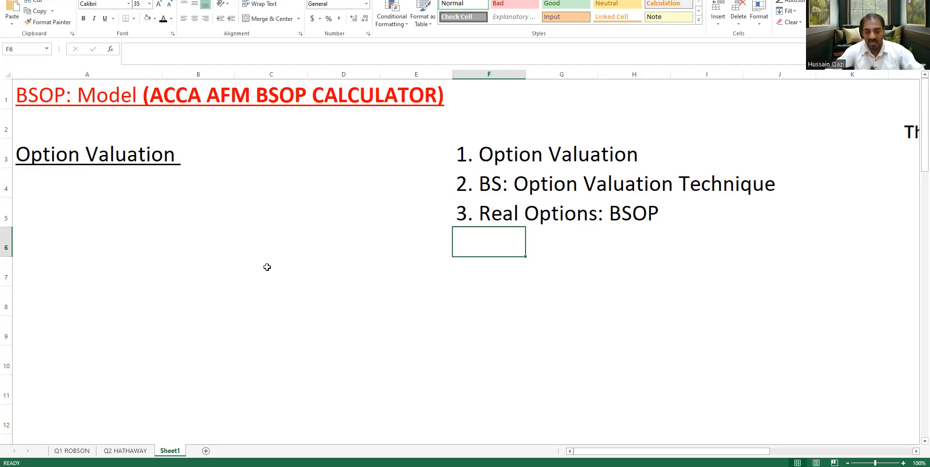
Enter "4. Theory:" in cell F6 as the fourth topic of the numbered list
type("4. The")
type("ru")
key("BackSpace")
key("BackSpace")
type("ory: ")
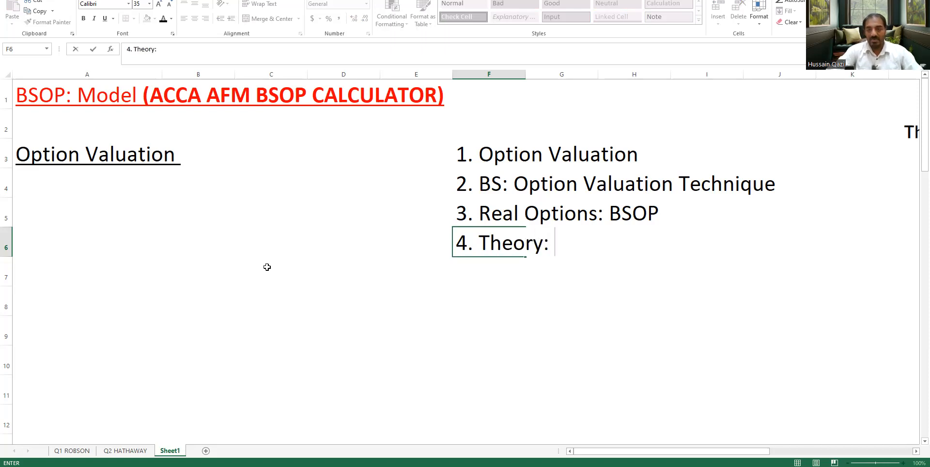
type("Ass")
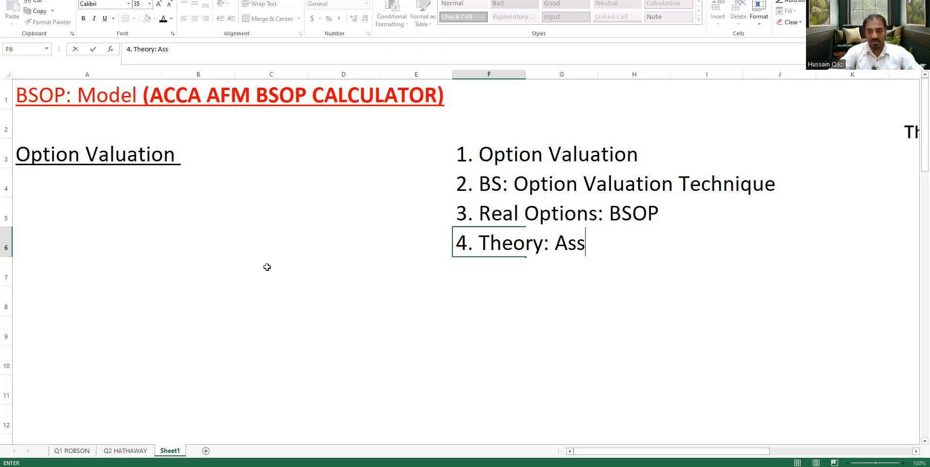
key("BackSpace")
key("BackSpace")
key("BackSpace")
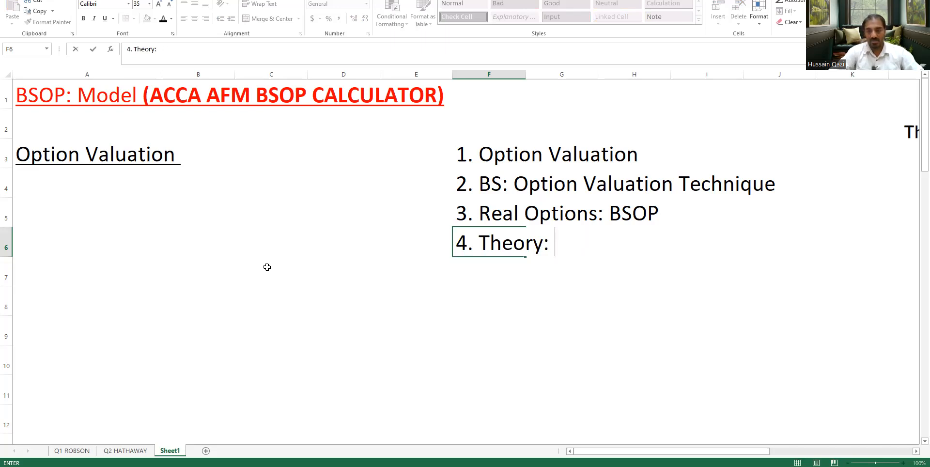
key("Return")
Write the text-formatted sub-item "'- Assumptions: BSOP & Re" in cell F7, under the Theory topic
type("-")
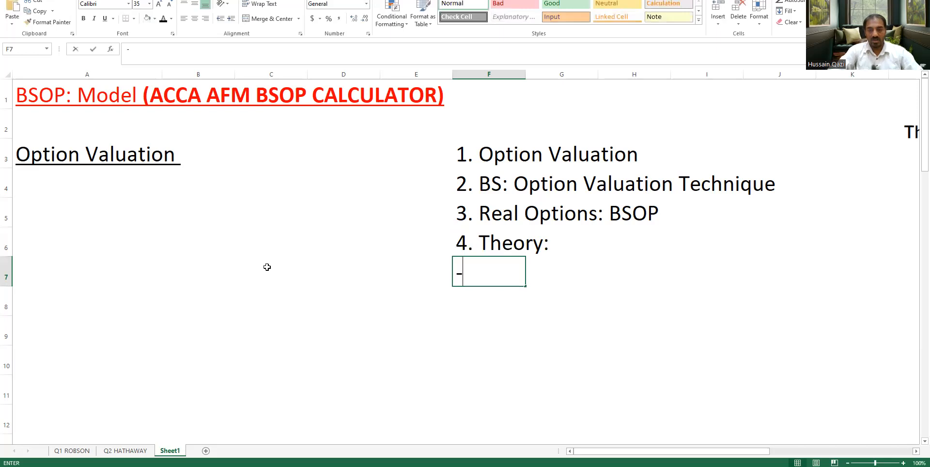
key("BackSpace")
type("'- Assum")
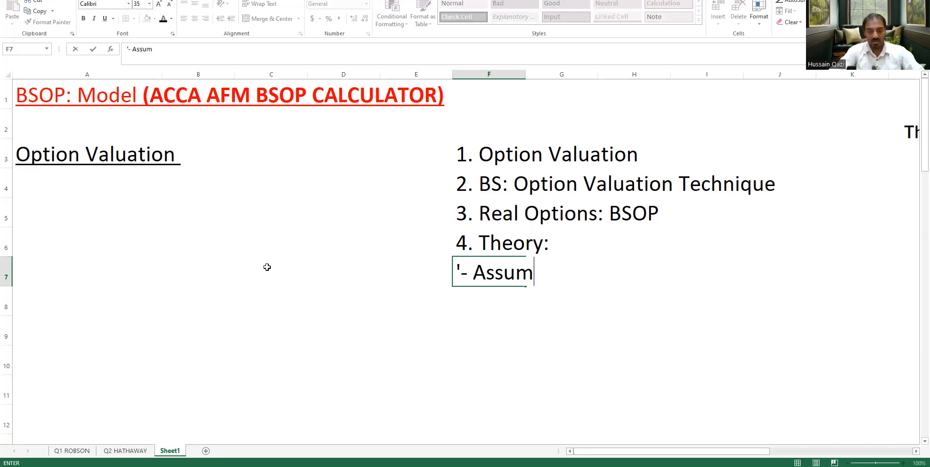
type("ptions: ")
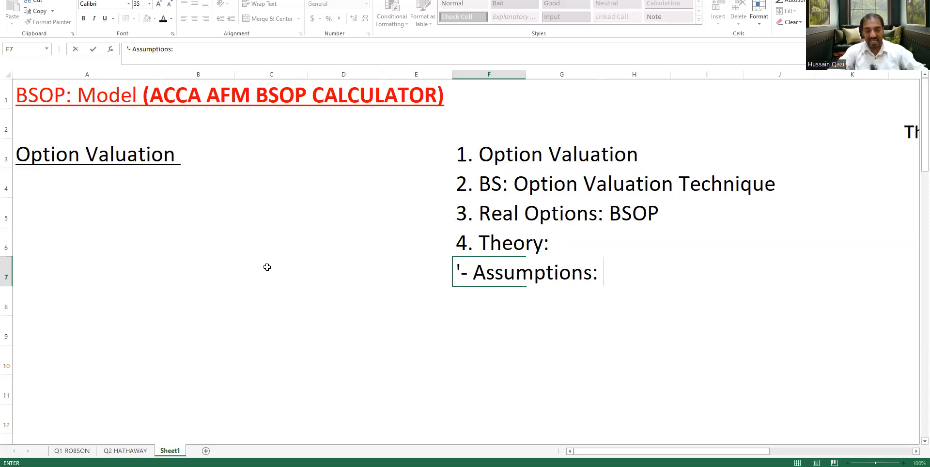
type("BSOP & Re")
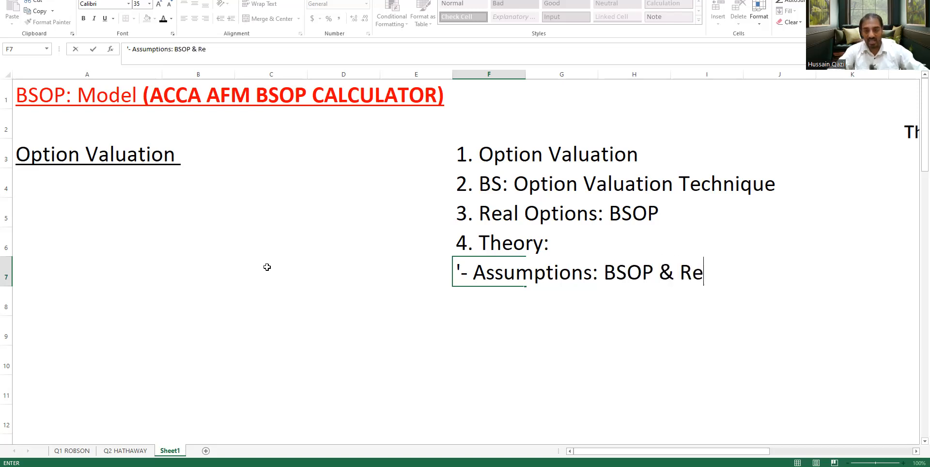